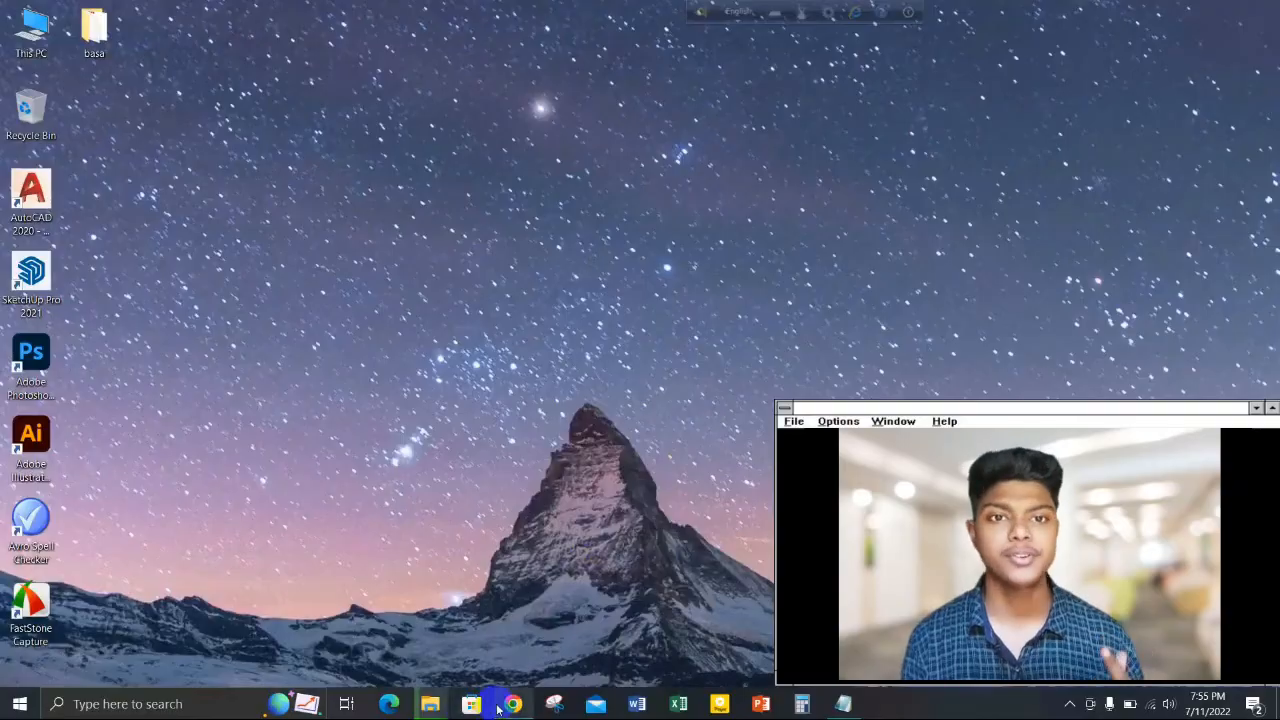
# - Switch to Chrome and open the WordPress login page by adding /wp-admin to the site's address
pyautogui.click(513, 704)
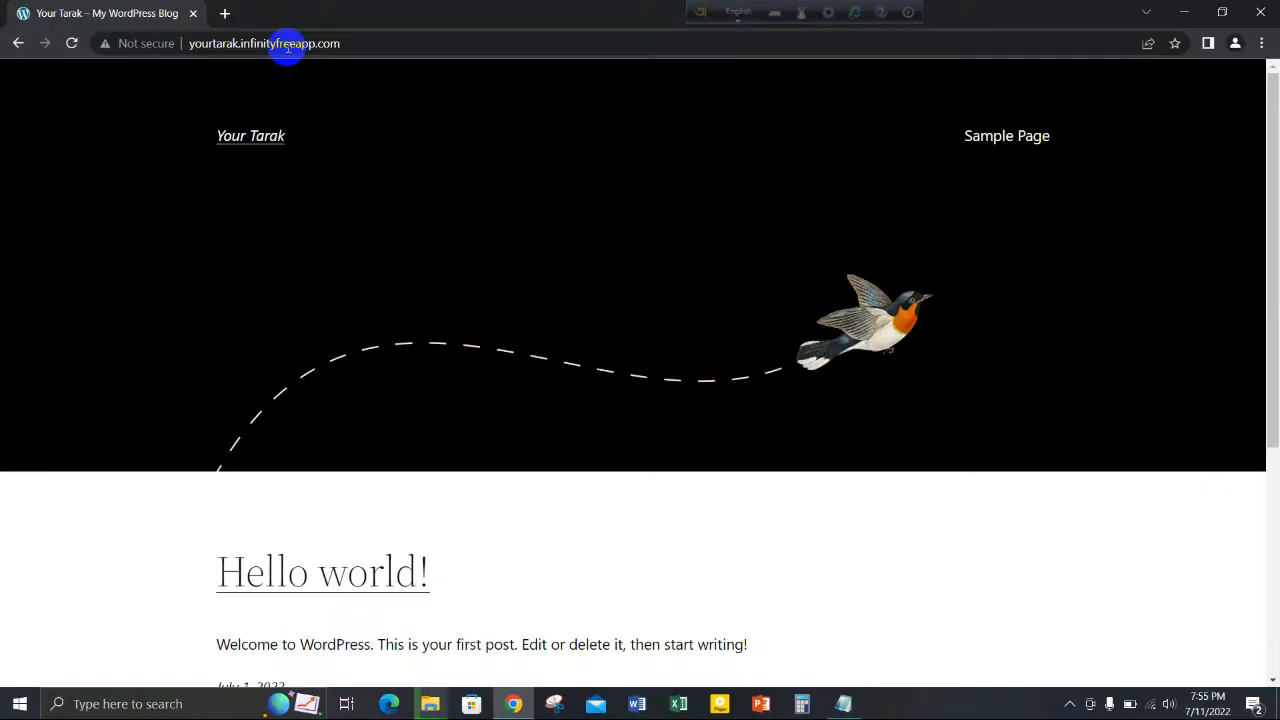
pyautogui.click(397, 50)
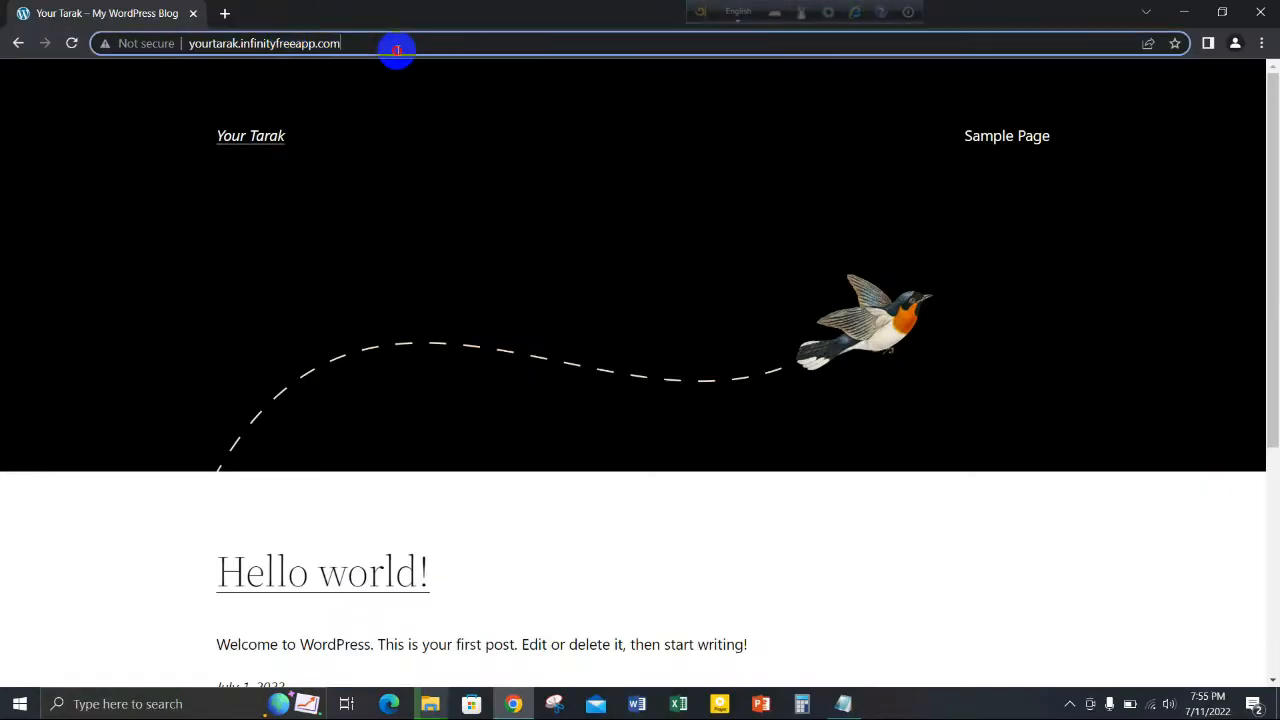
pyautogui.click(506, 55)
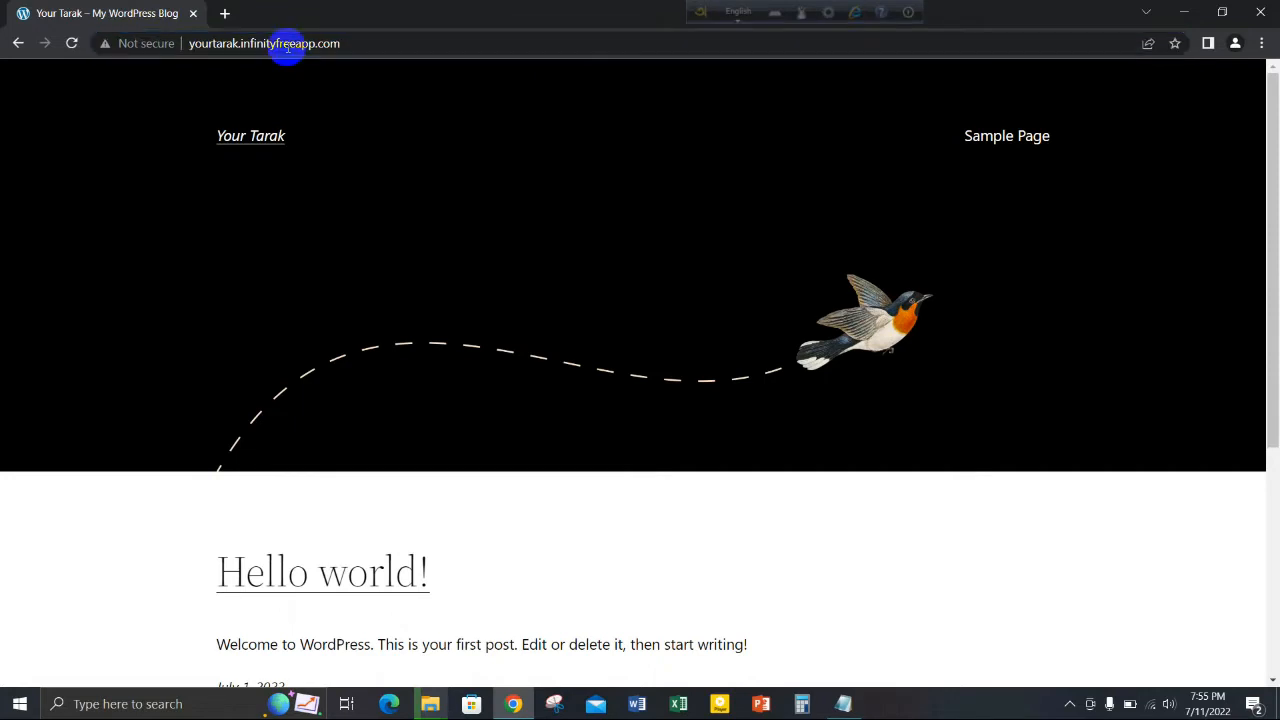
pyautogui.click(397, 50)
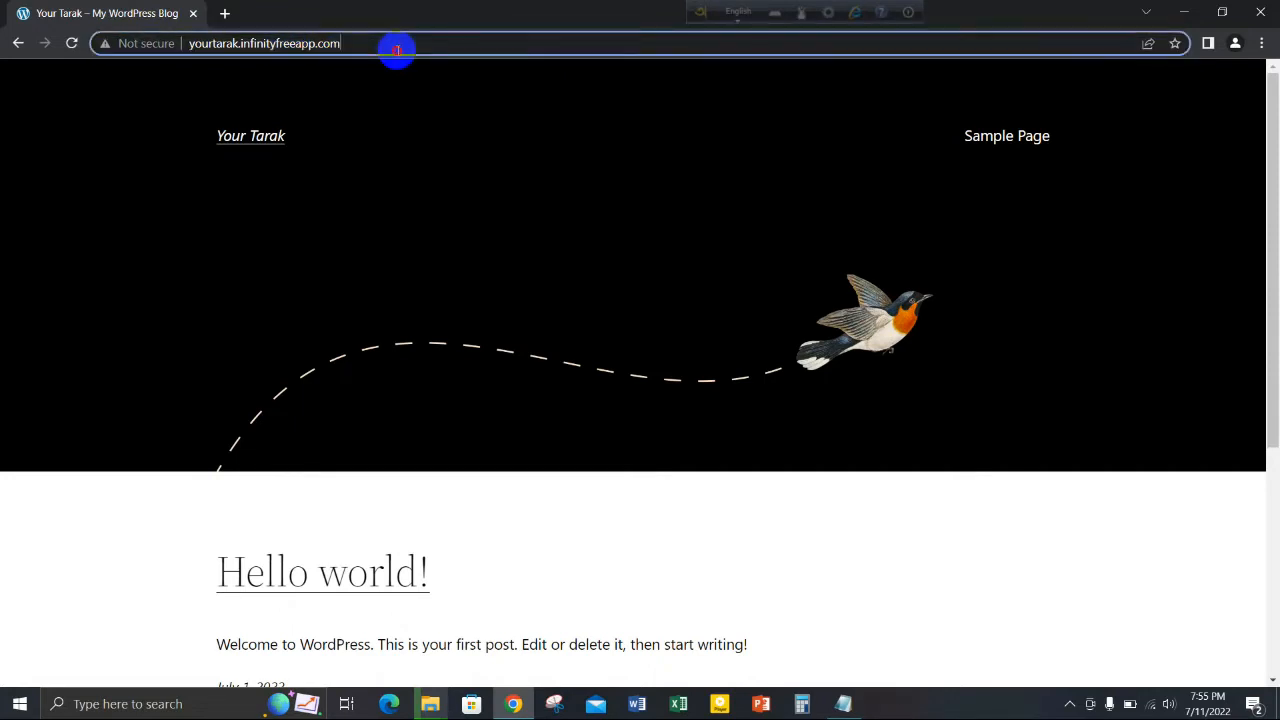
pyautogui.click(504, 53)
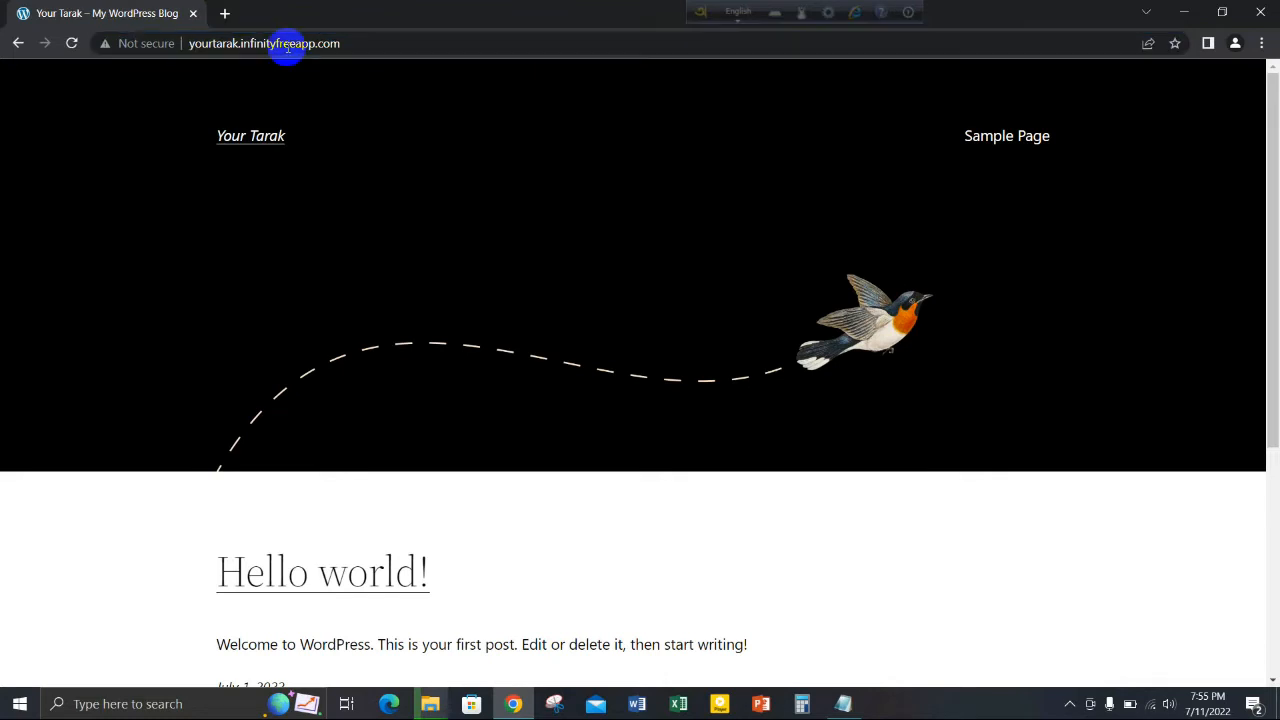
pyautogui.click(397, 50)
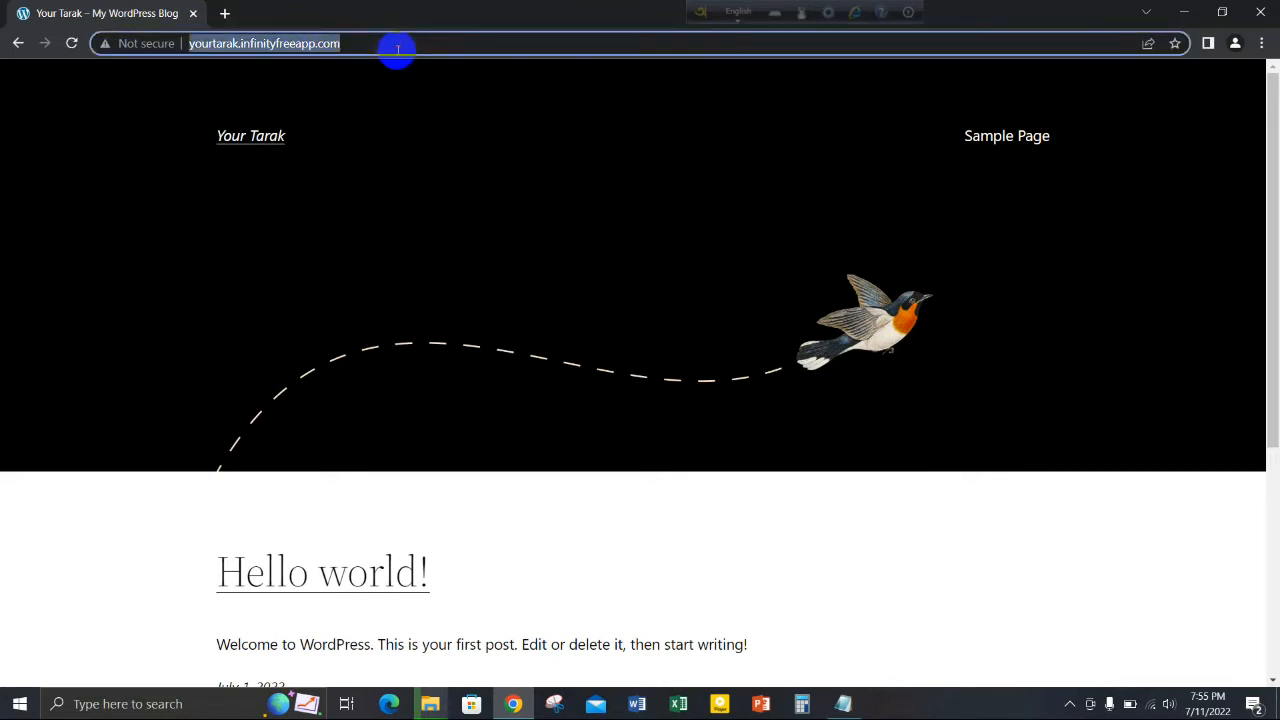
pyautogui.click(506, 56)
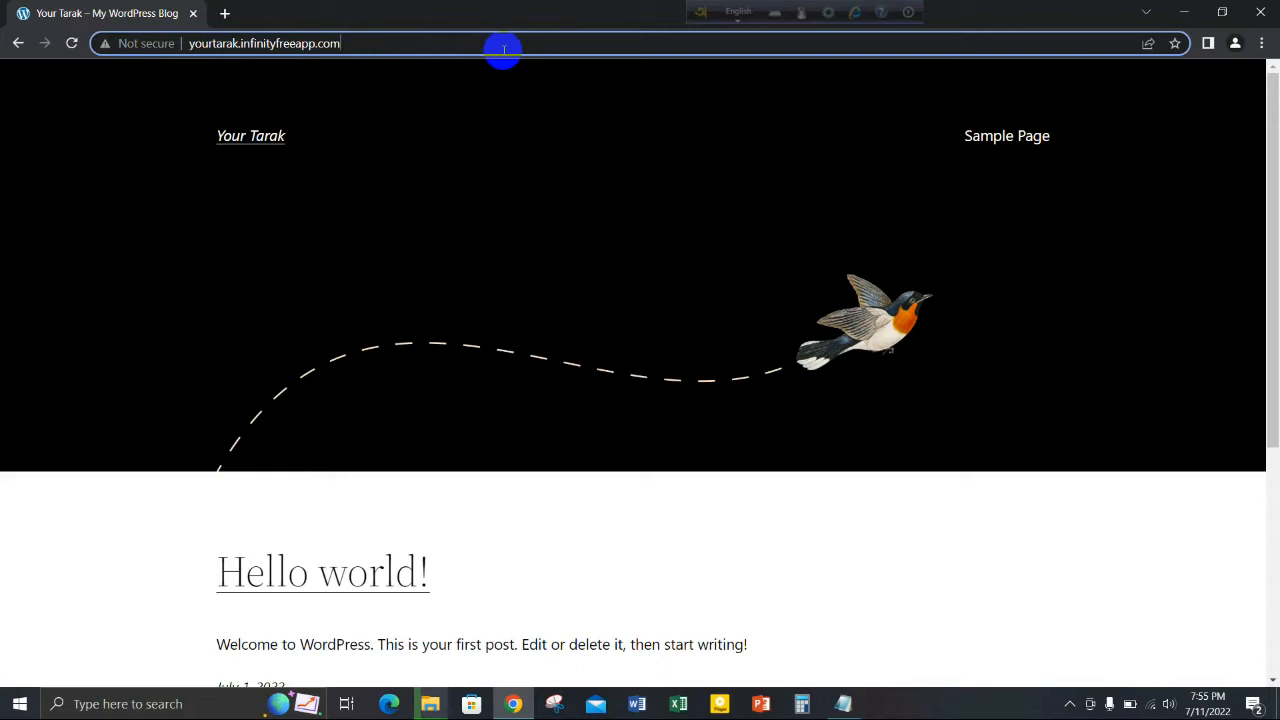
pyautogui.write('/')
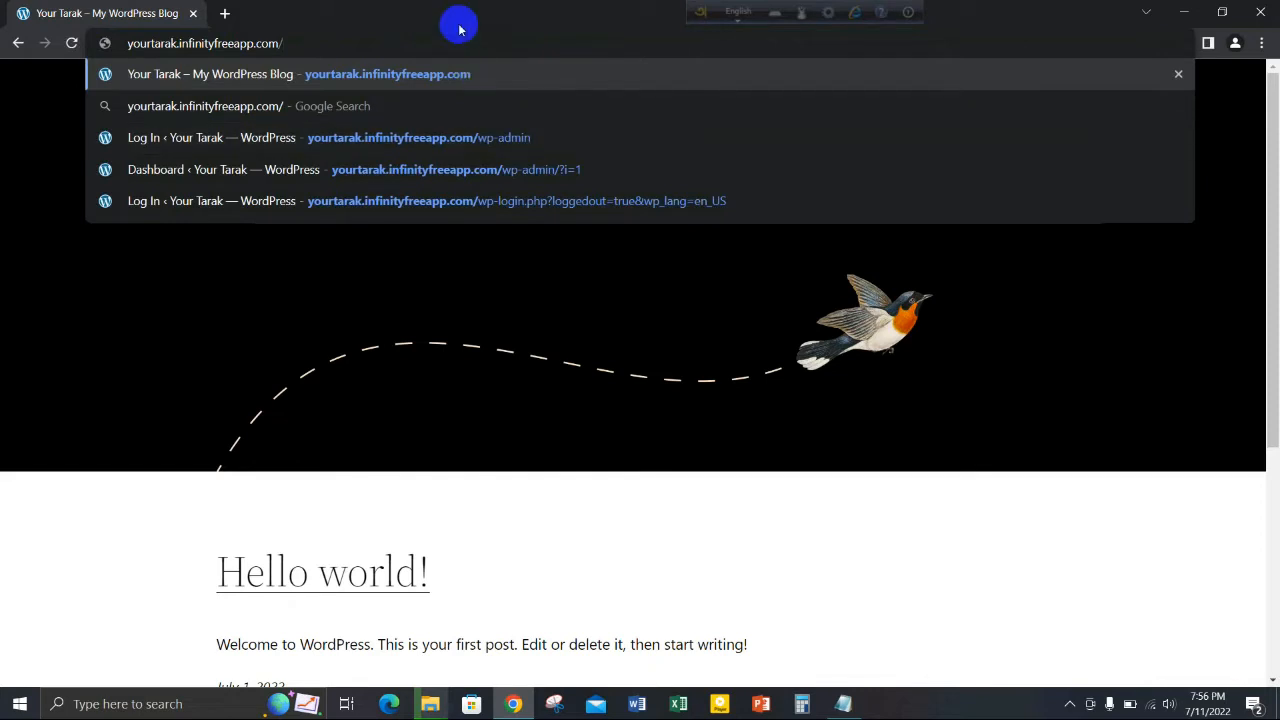
pyautogui.write('w')
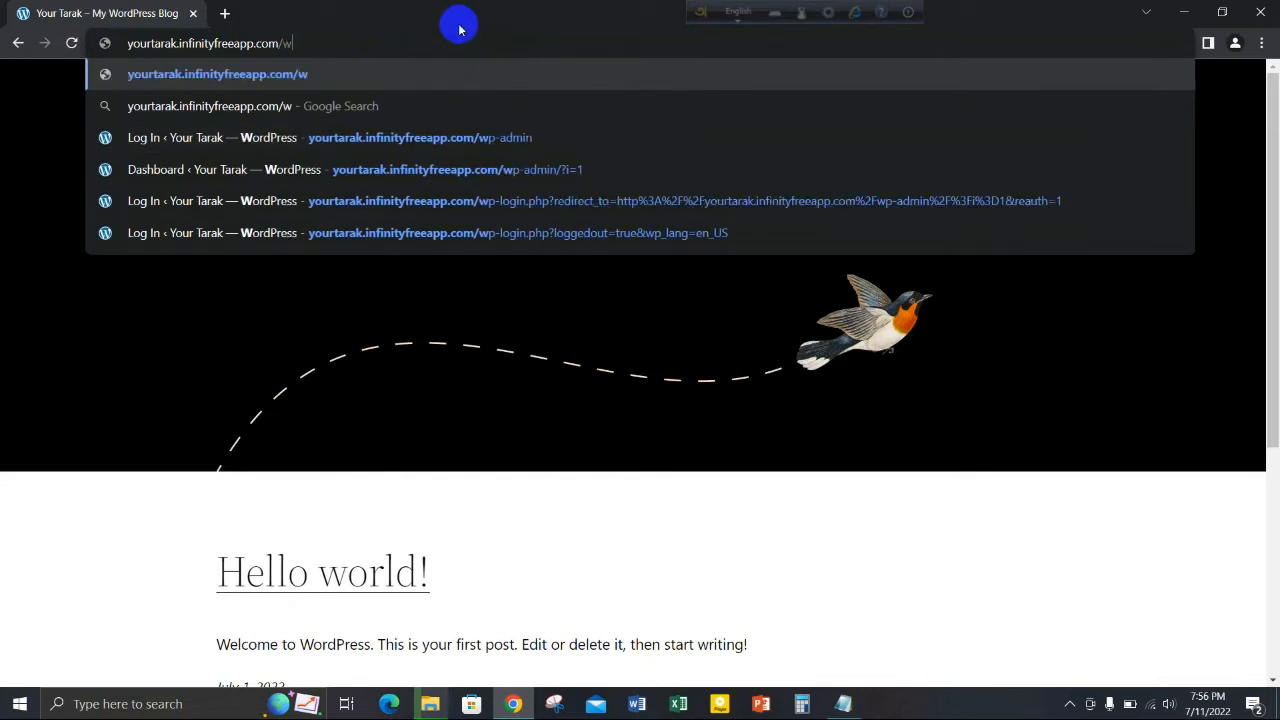
pyautogui.write('p-')
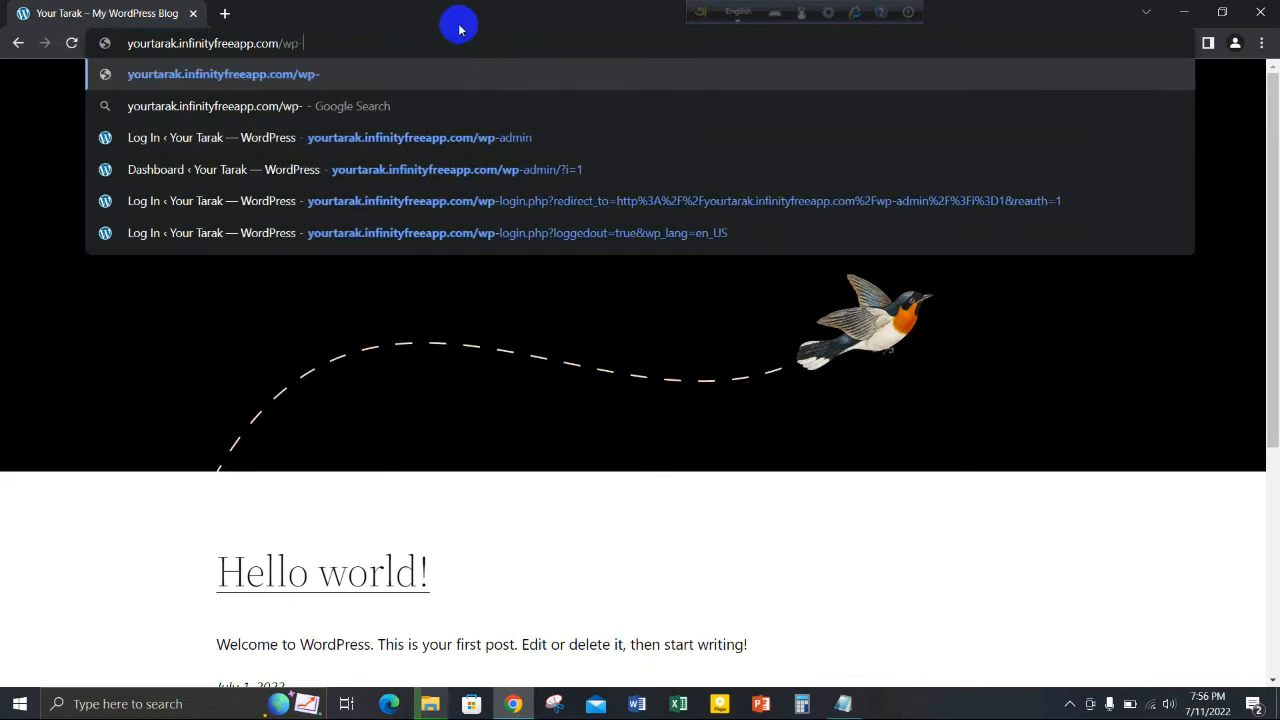
pyautogui.write('ad')
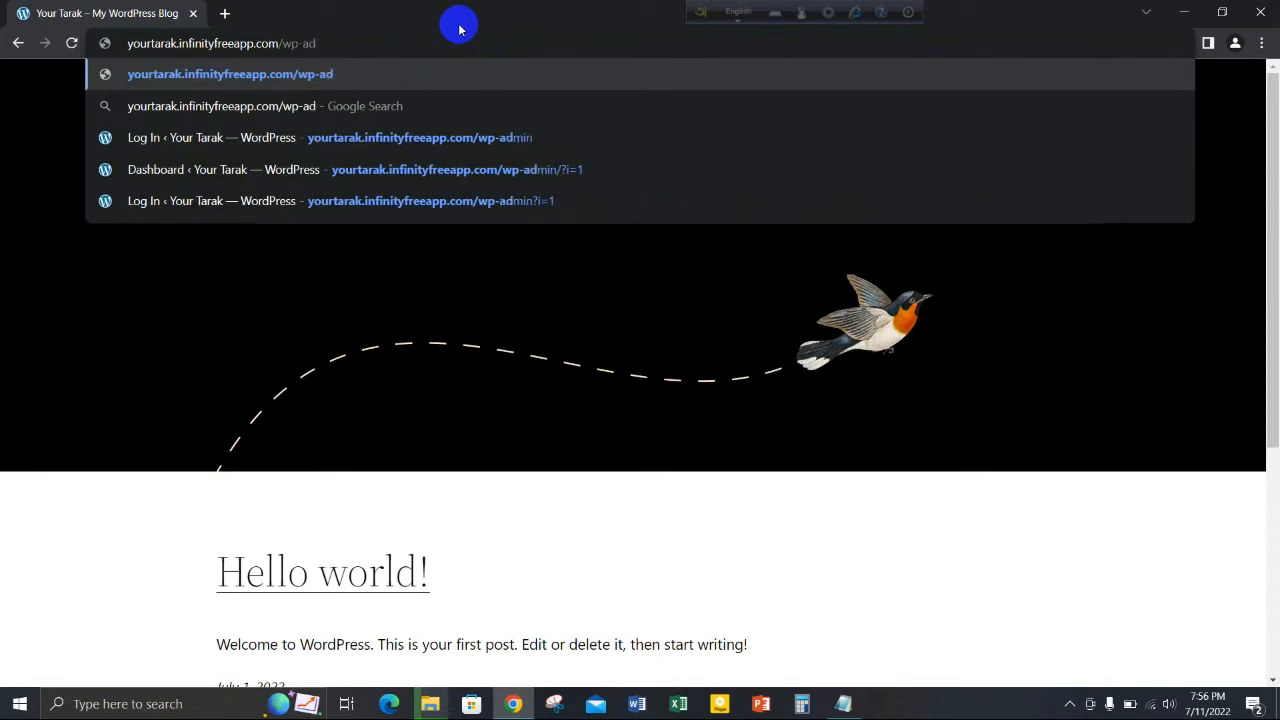
pyautogui.write('min')
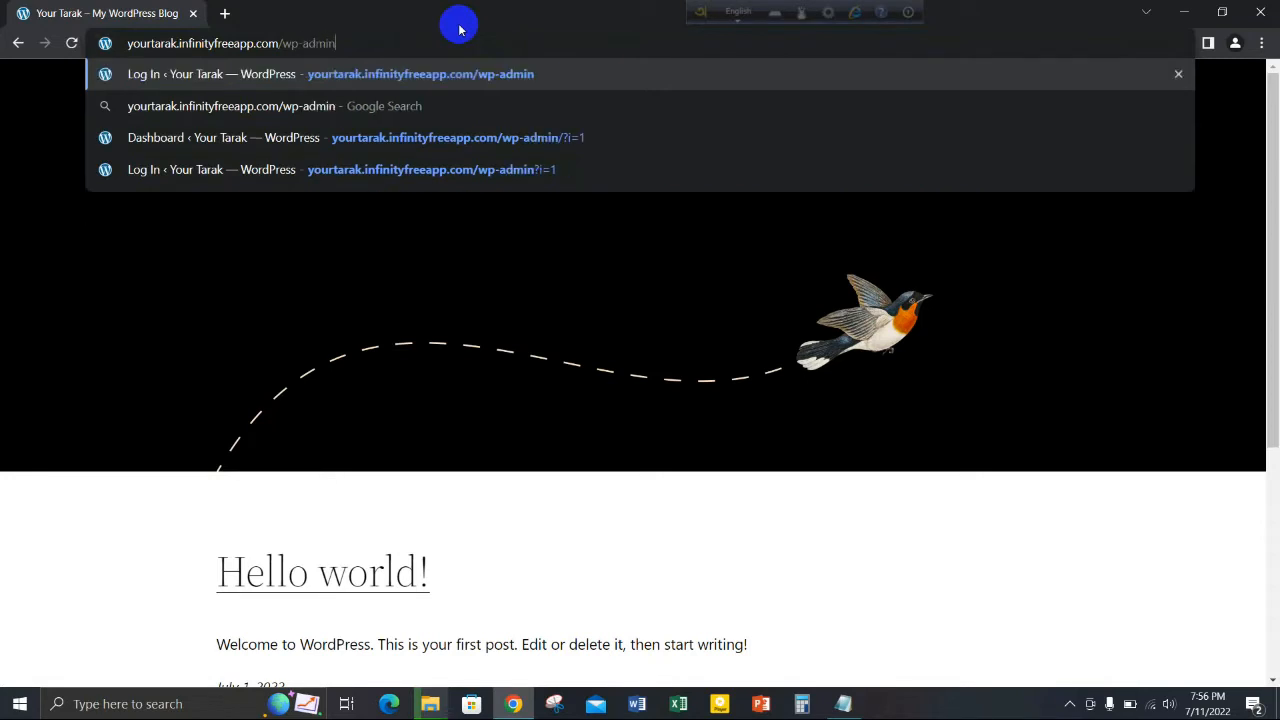
pyautogui.press('Return')
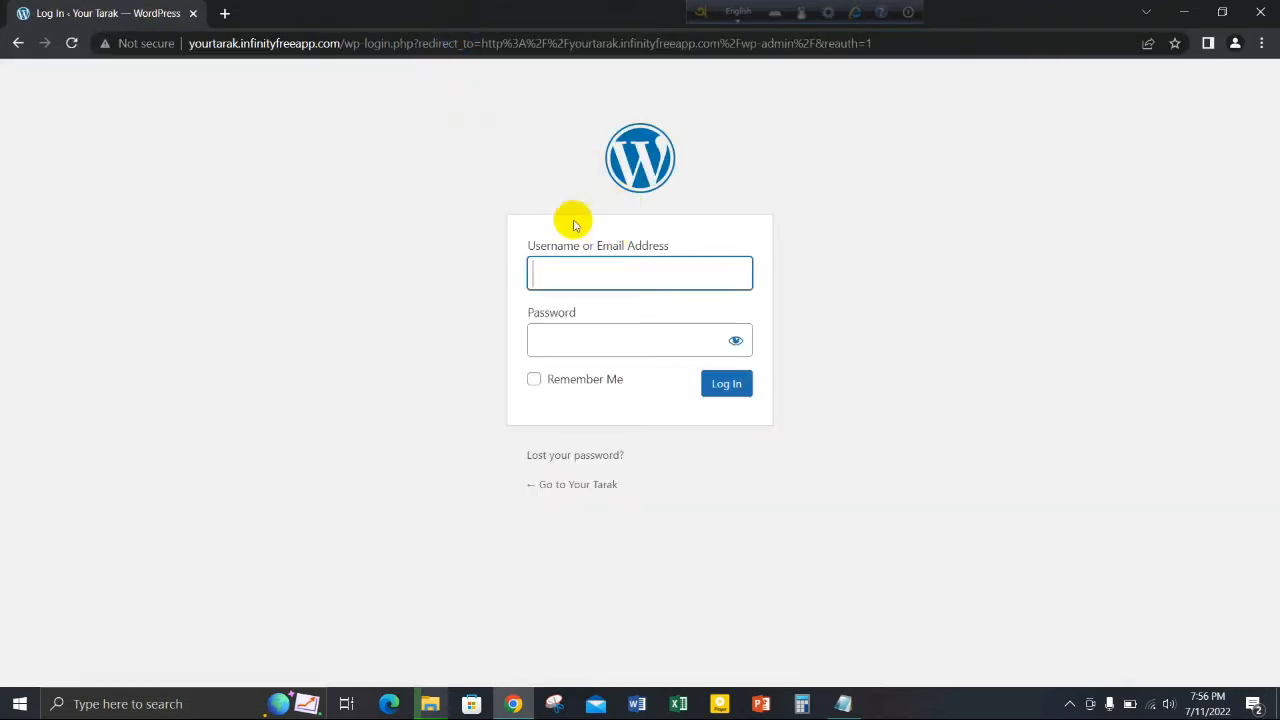
# - Switch to Notepad and copy the account password from the note's second line
pyautogui.click(847, 706)
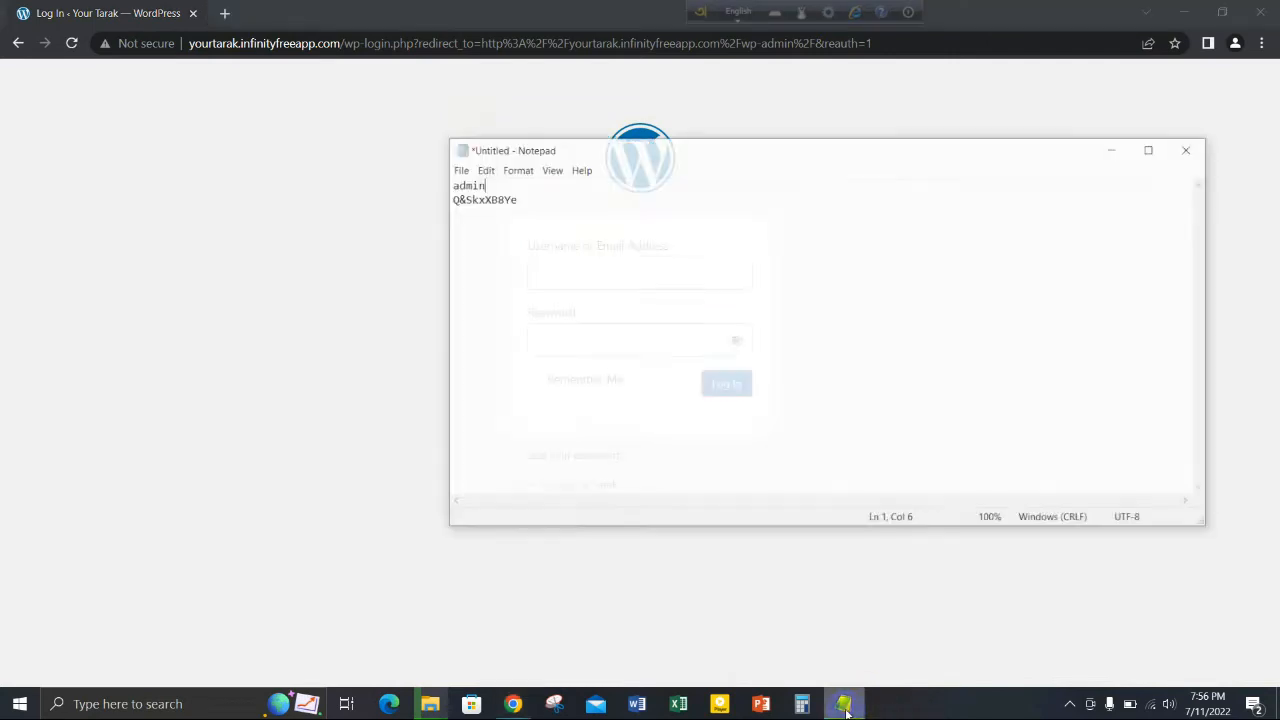
pyautogui.doubleClick(452, 160)
pyautogui.doubleClick(455, 174)
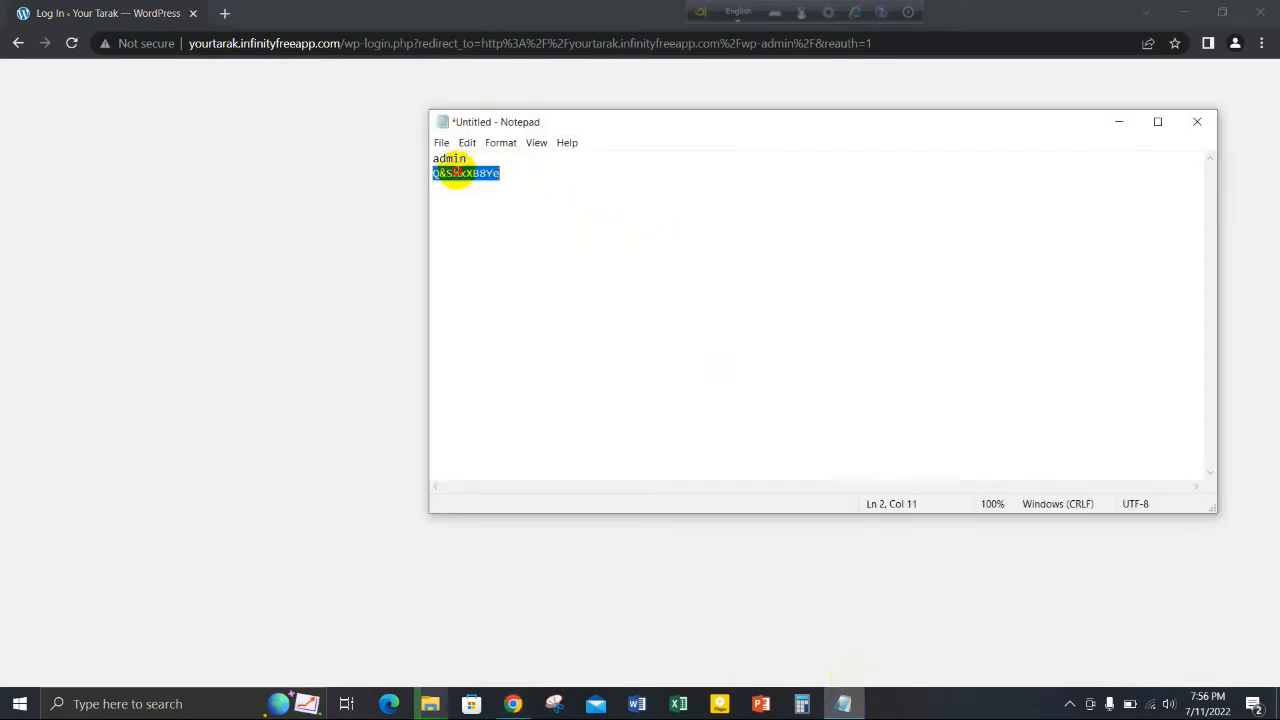
pyautogui.rightClick(455, 174)
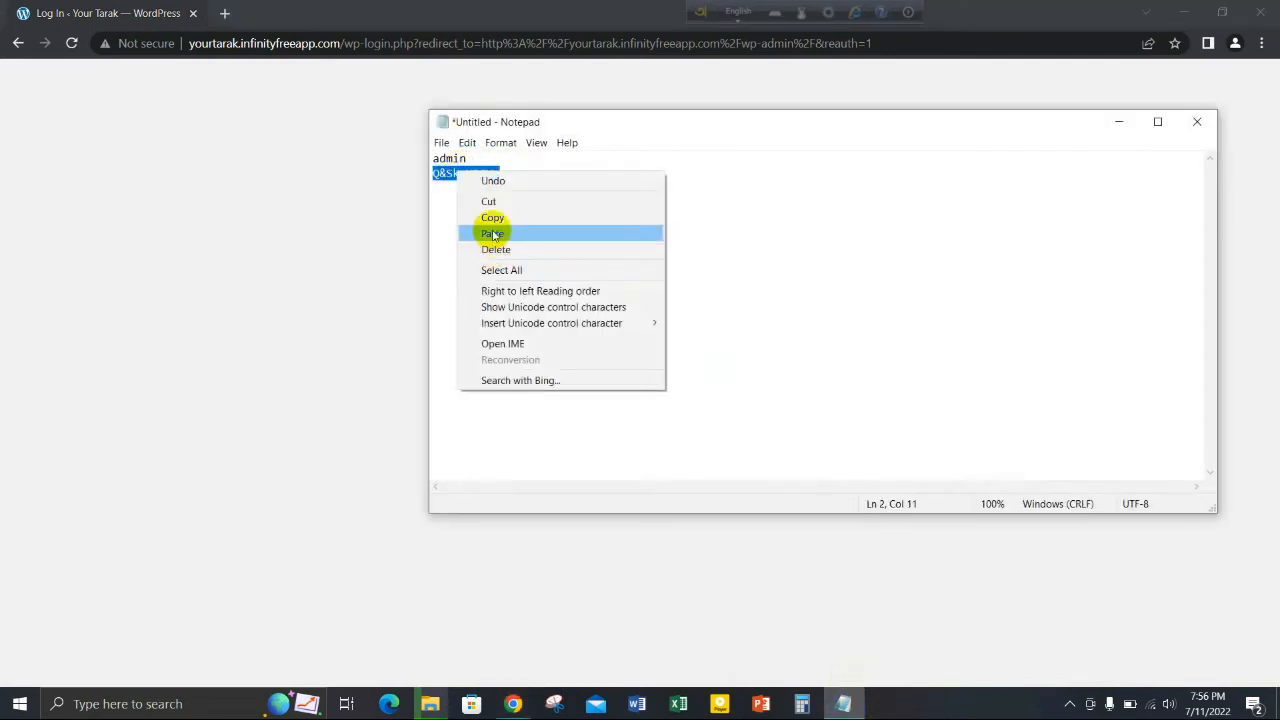
pyautogui.click(494, 220)
# - Back in Chrome, log in to WordPress with the username admin and the copied account password
pyautogui.click(234, 254)
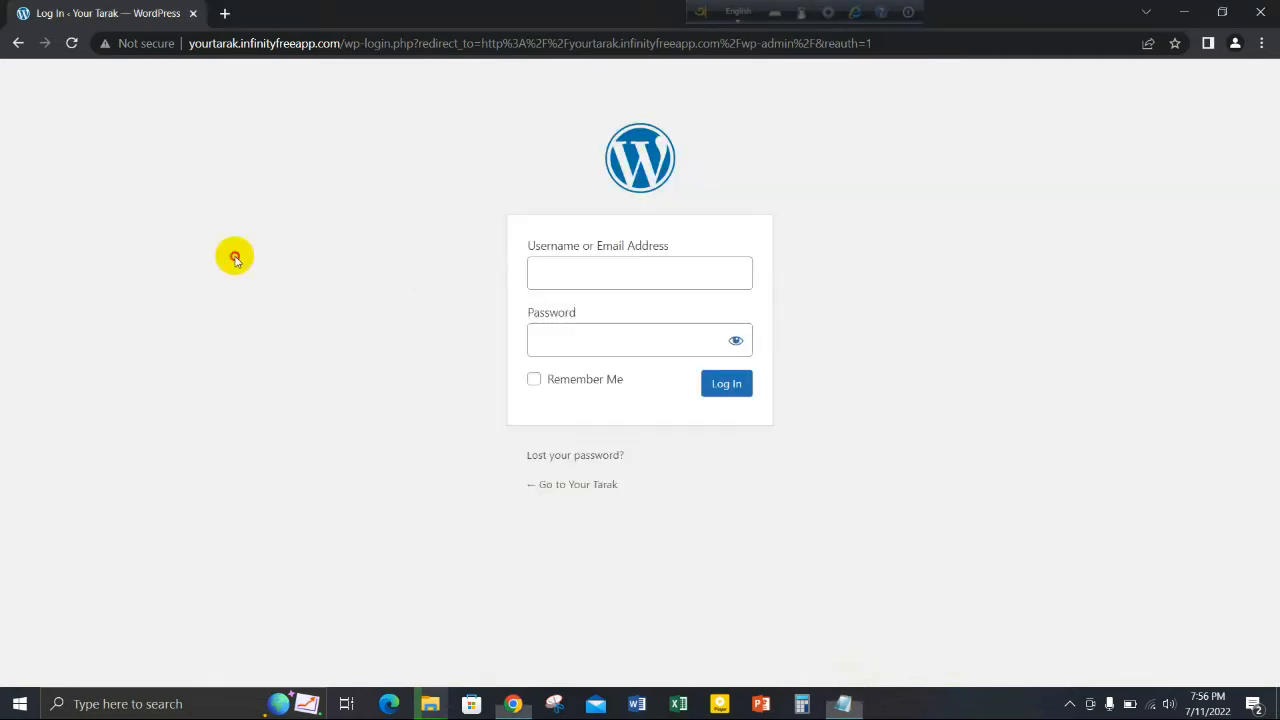
pyautogui.click(557, 262)
pyautogui.click(625, 313)
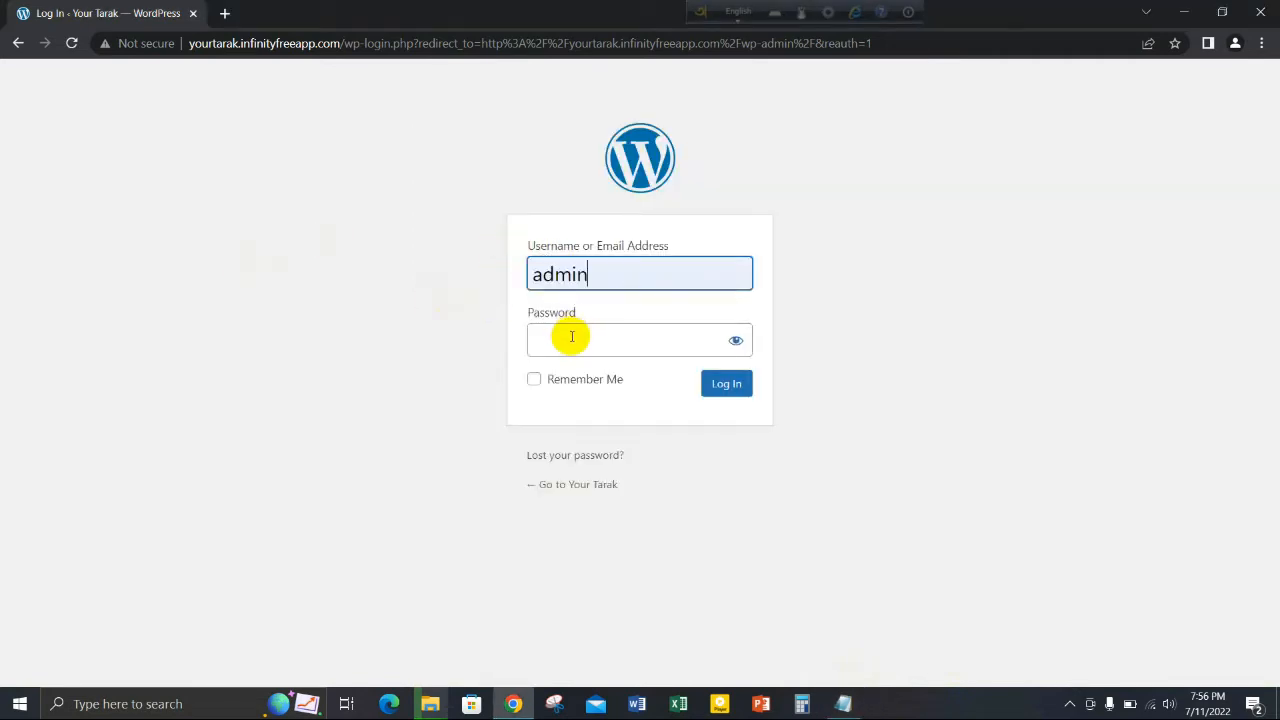
pyautogui.click(568, 339)
pyautogui.rightClick(568, 339)
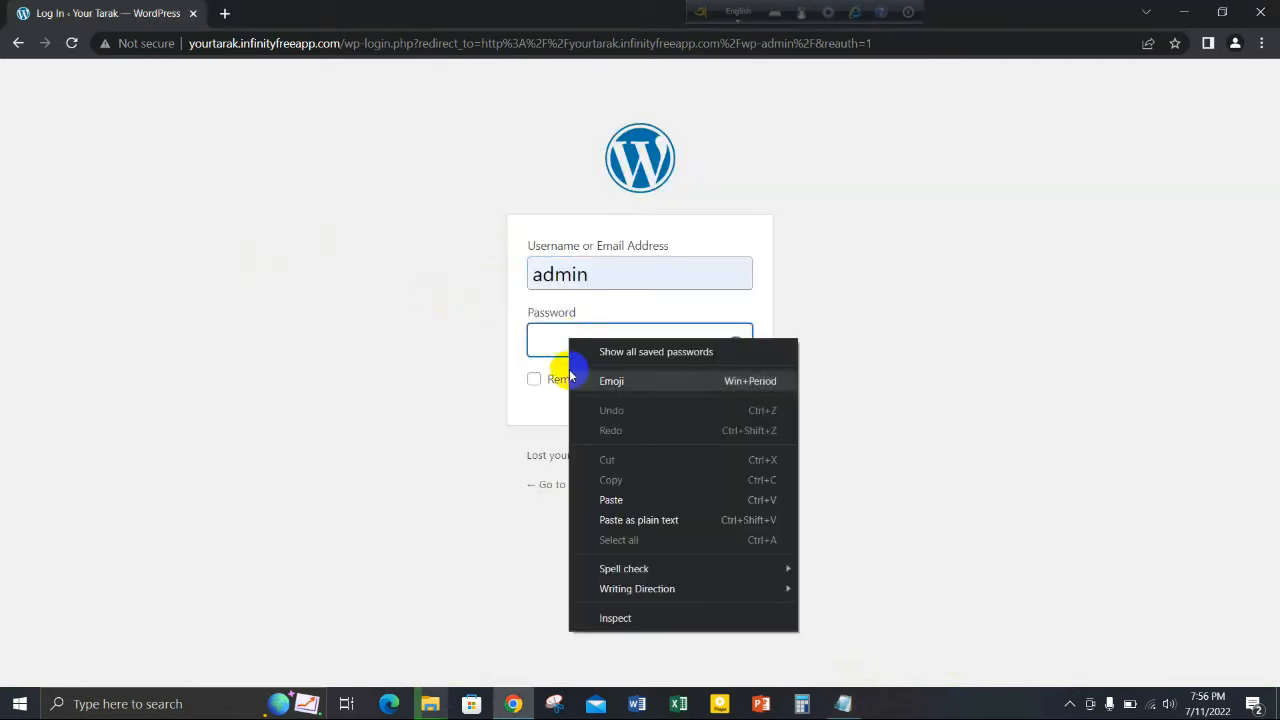
pyautogui.click(611, 500)
pyautogui.click(726, 392)
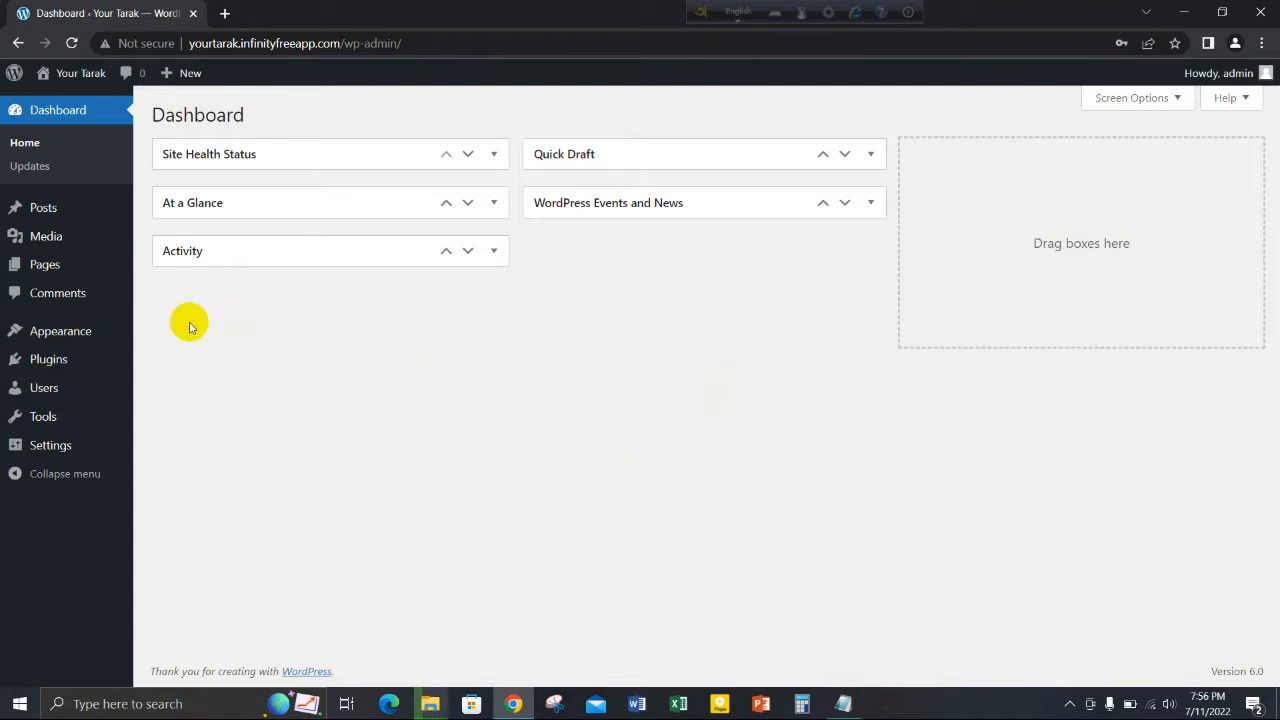
# - Open the site's installed themes and go to the page for adding a new theme
pyautogui.click(80, 333)
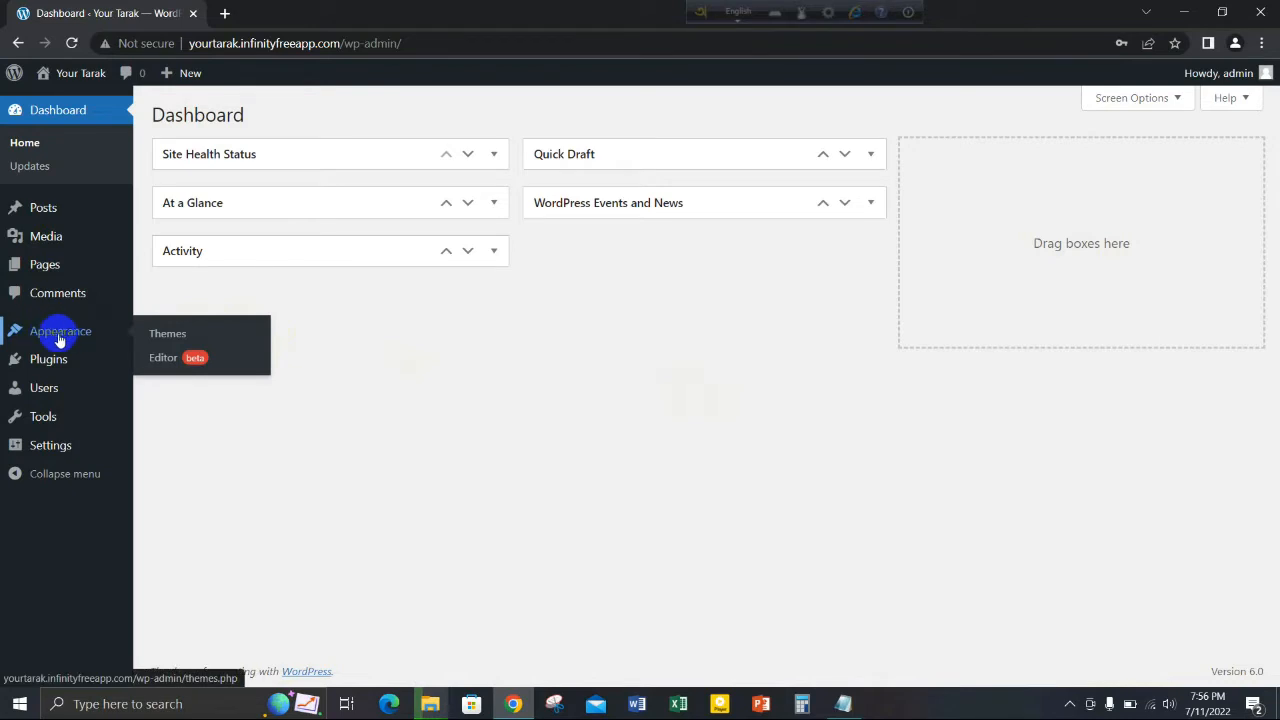
pyautogui.click(182, 340)
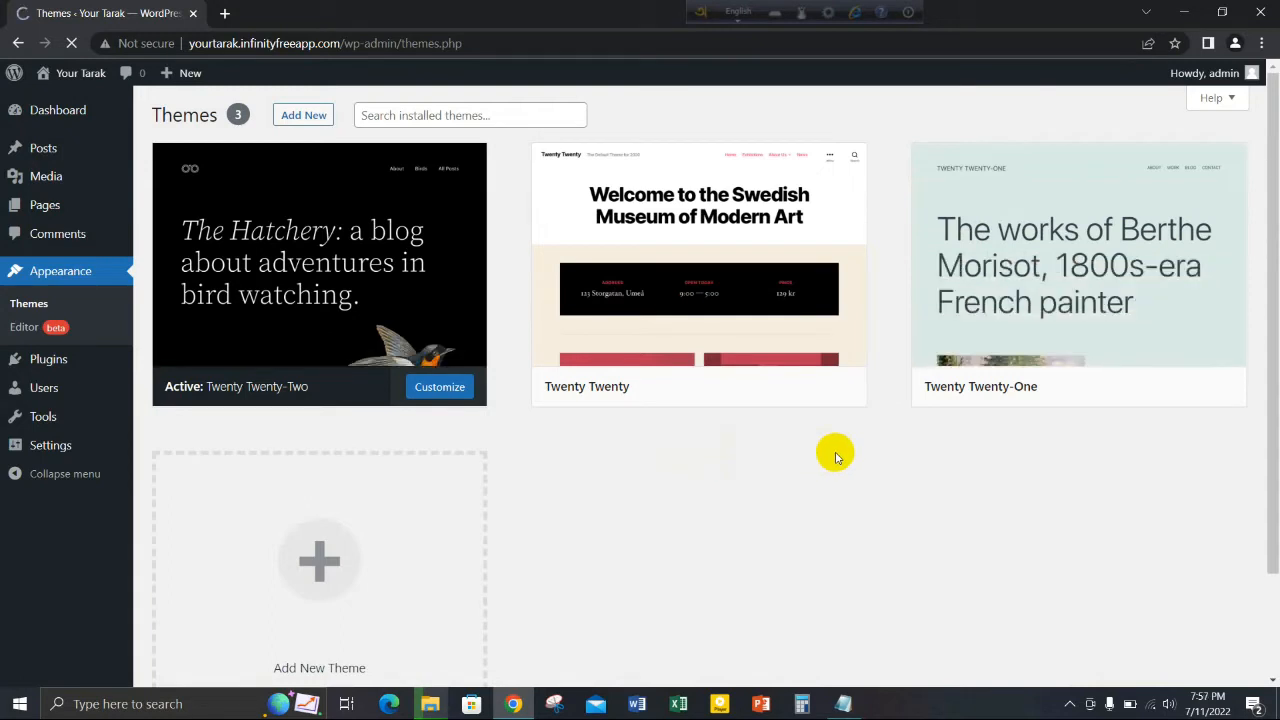
pyautogui.moveTo(836, 400)
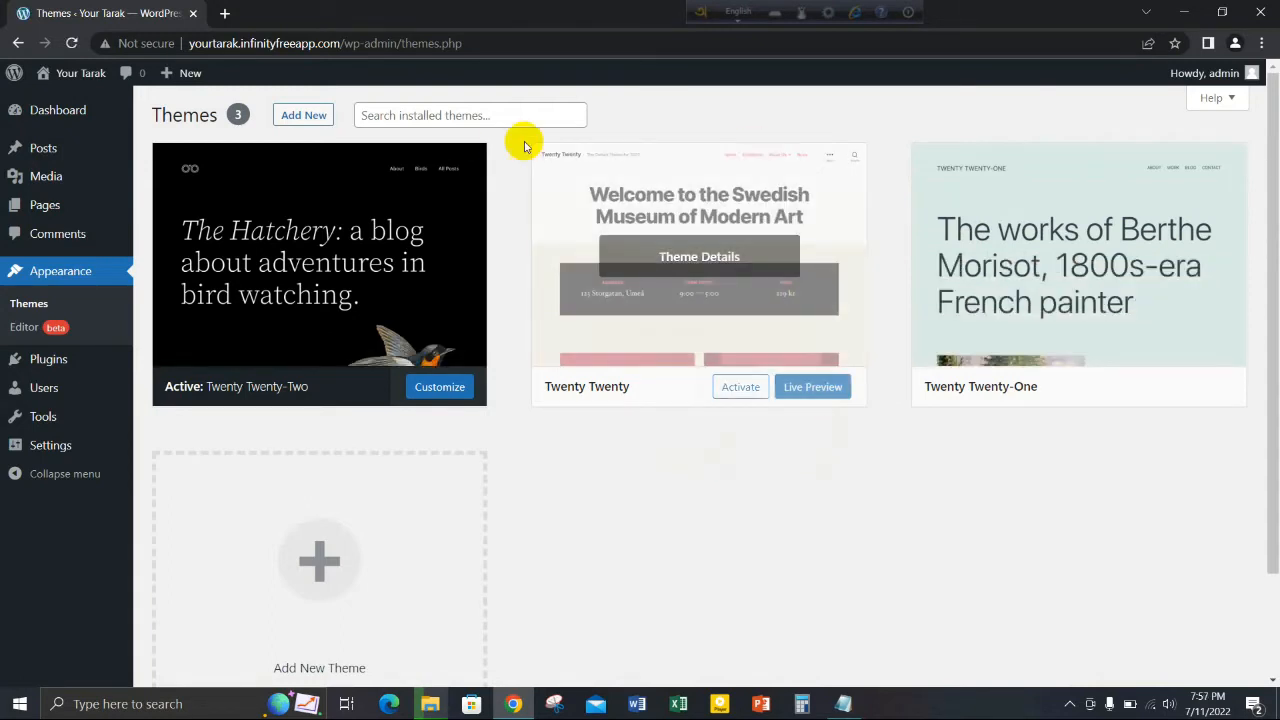
pyautogui.click(316, 116)
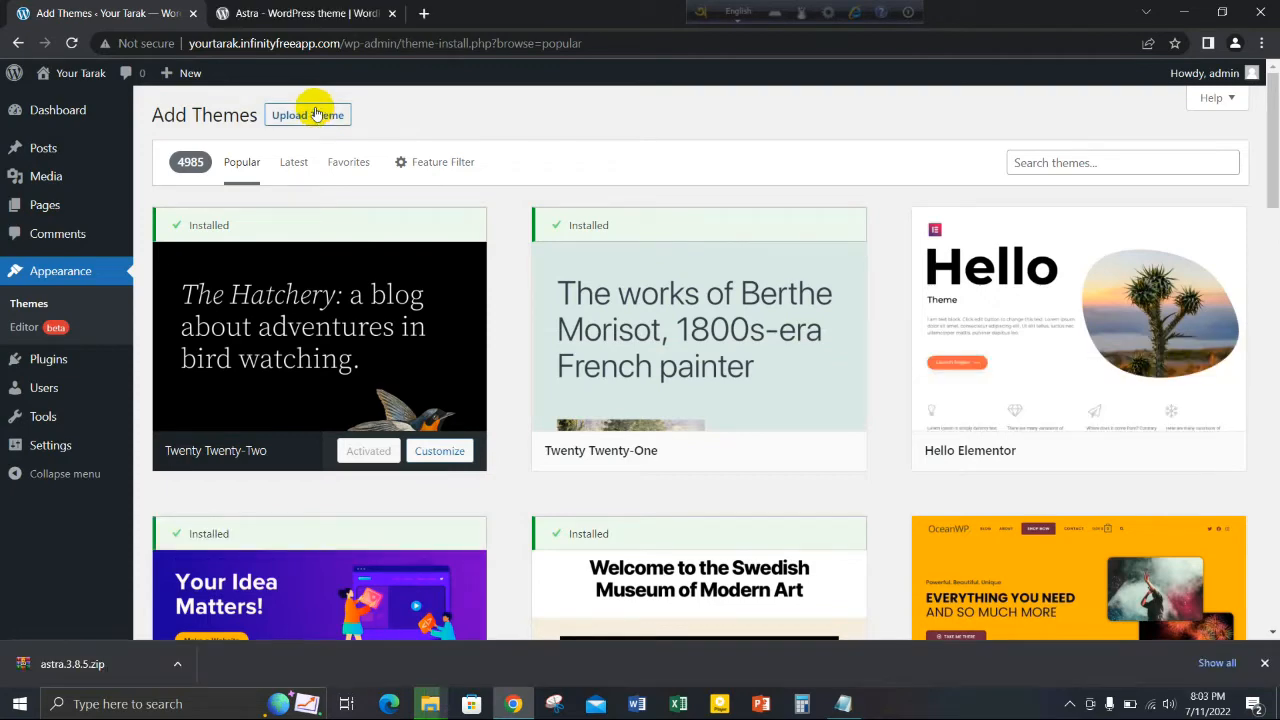
# - Upload the theme file astra.3.8.5.zip from the Downloads folder and install it
pyautogui.click(316, 114)
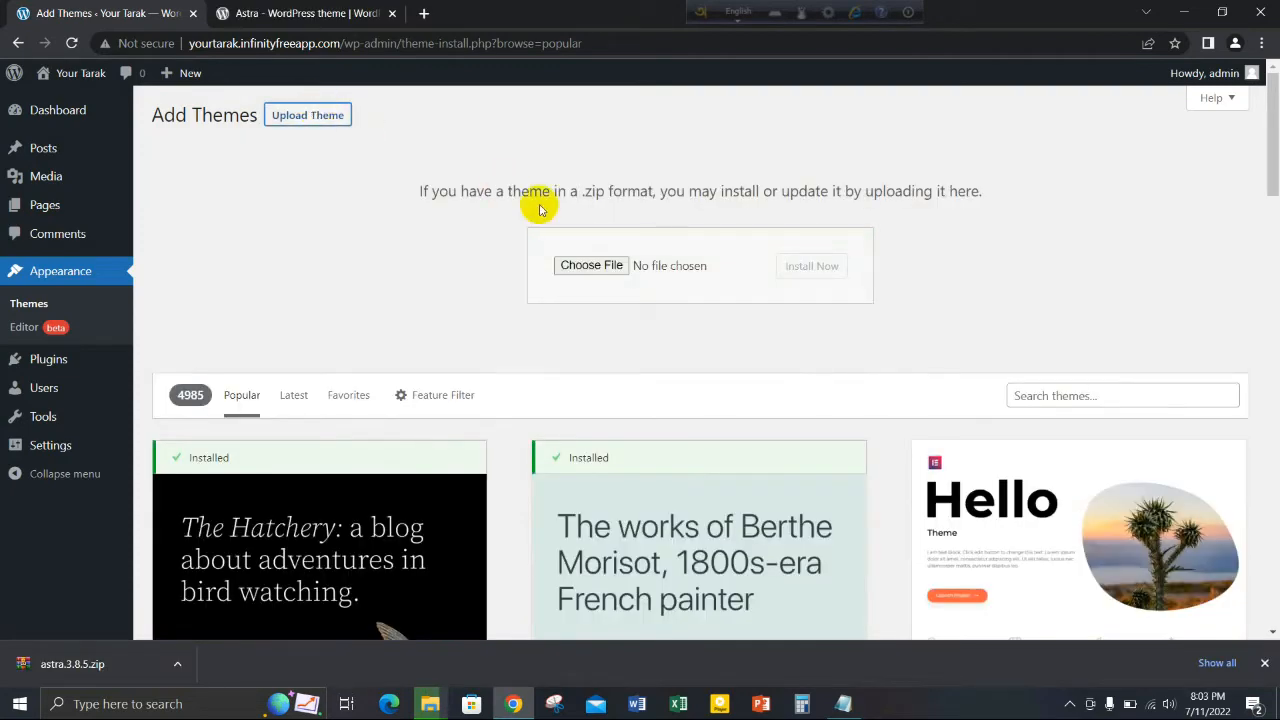
pyautogui.click(590, 266)
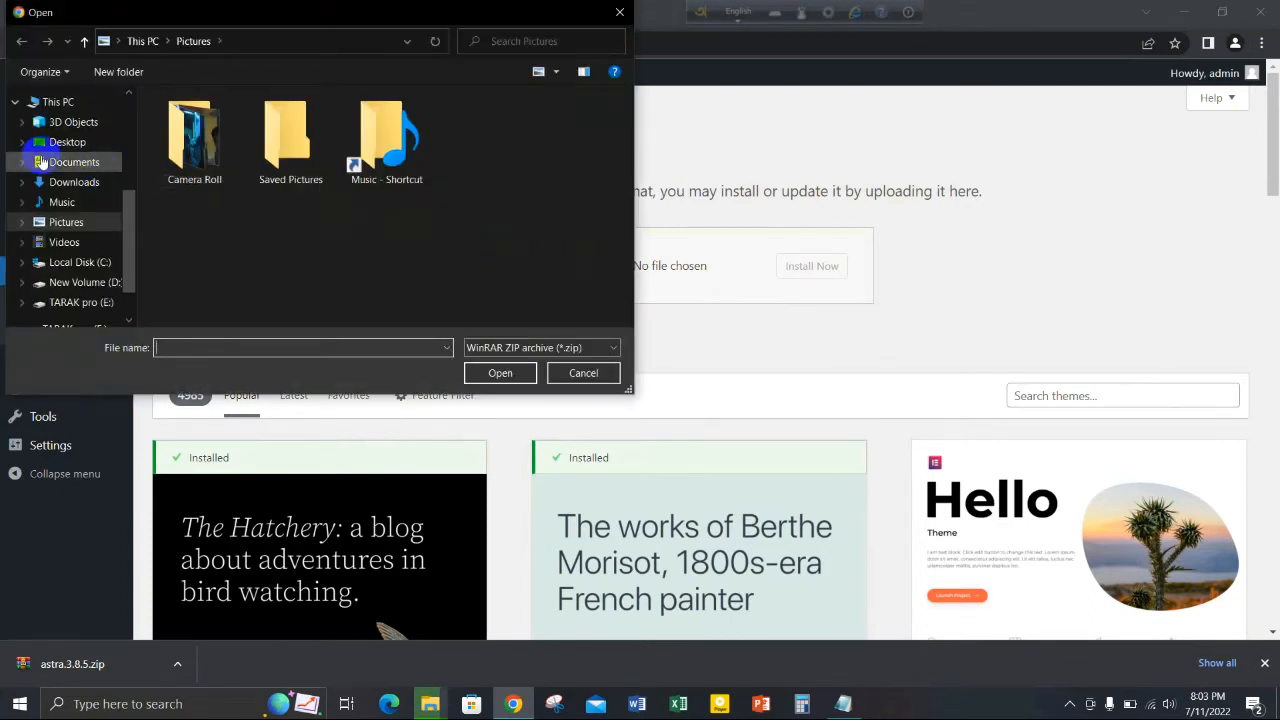
pyautogui.click(58, 183)
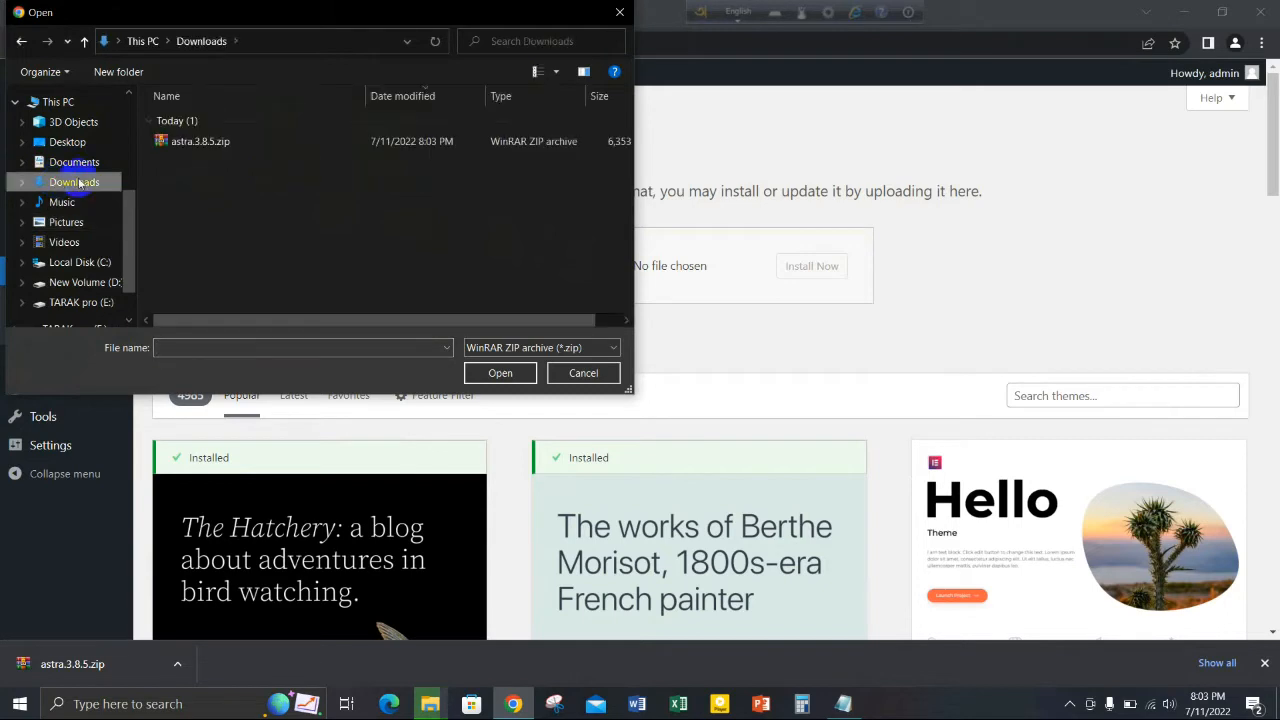
pyautogui.click(241, 150)
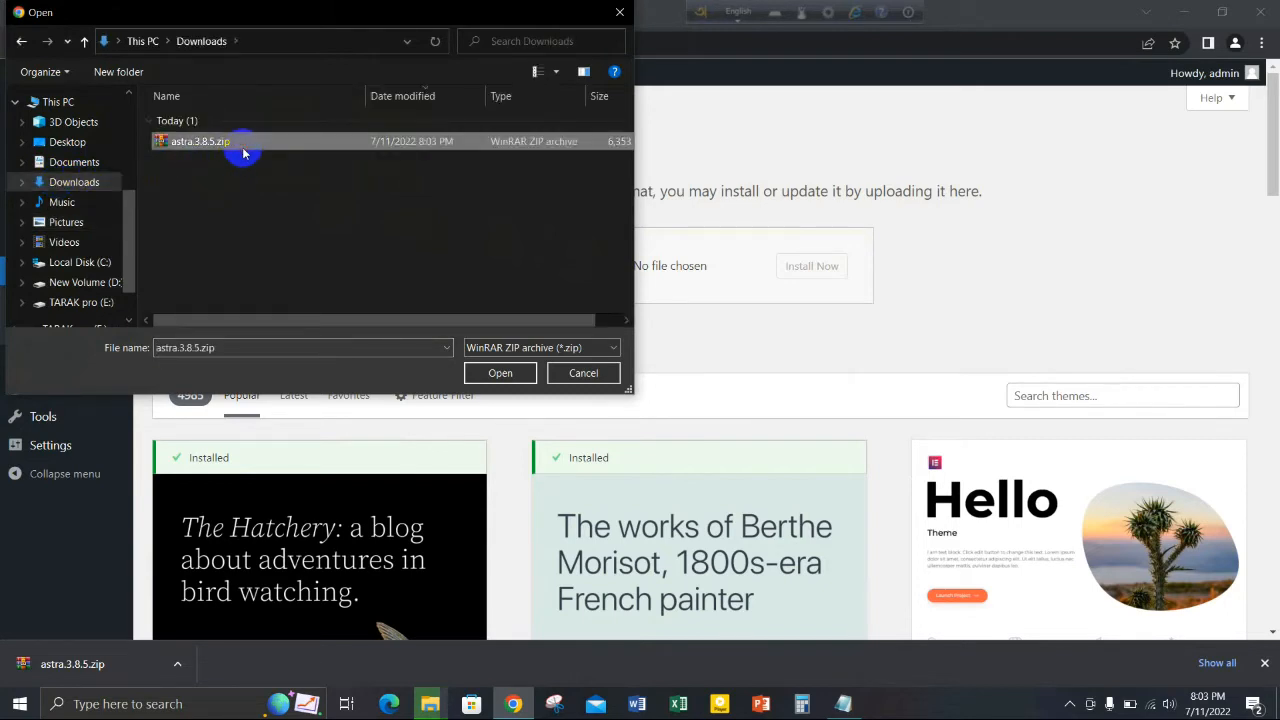
pyautogui.click(500, 372)
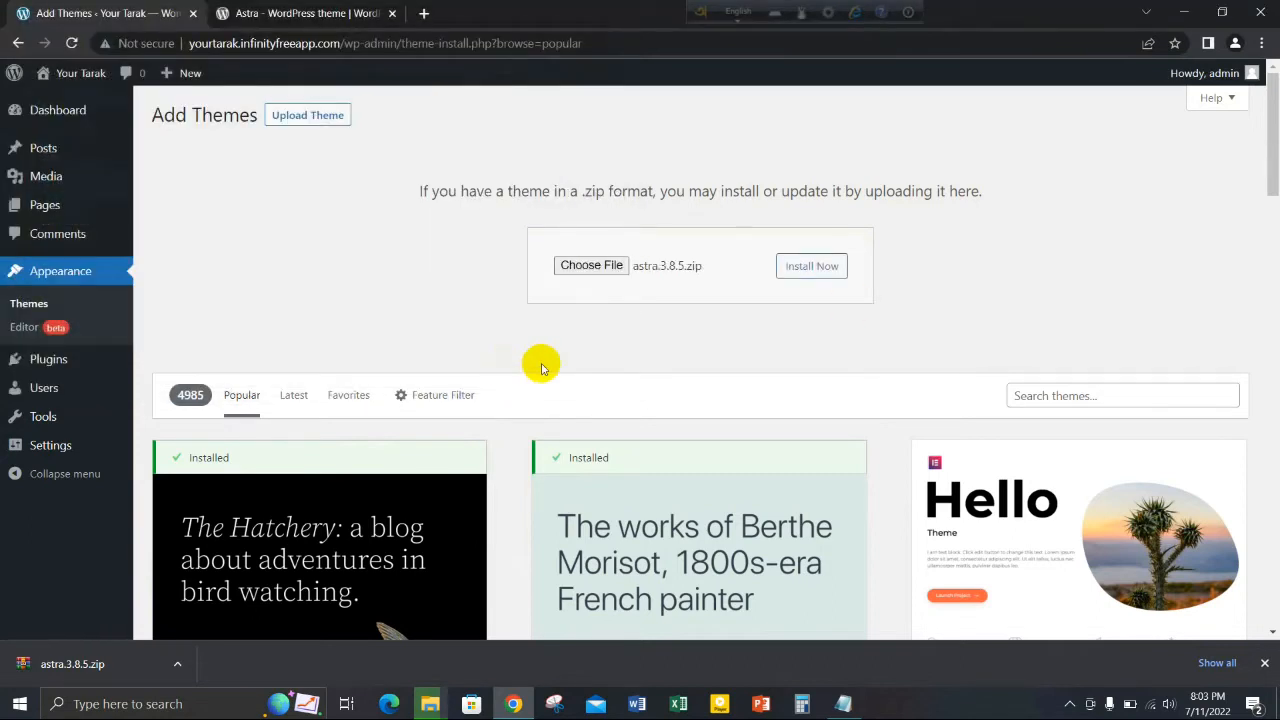
pyautogui.click(816, 267)
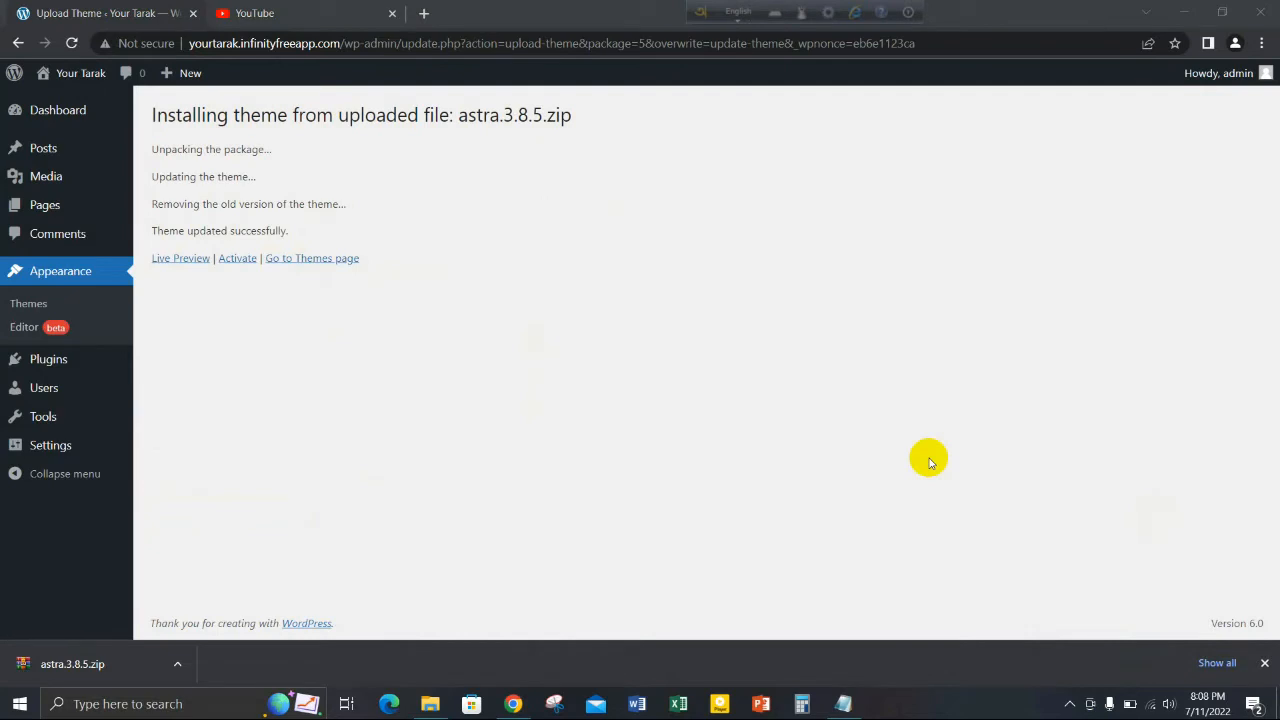
# - Activate the uploaded Astra theme and dismiss the theme activation notice
pyautogui.moveTo(150, 231); pyautogui.dragTo(310, 241)
pyautogui.click(247, 233)
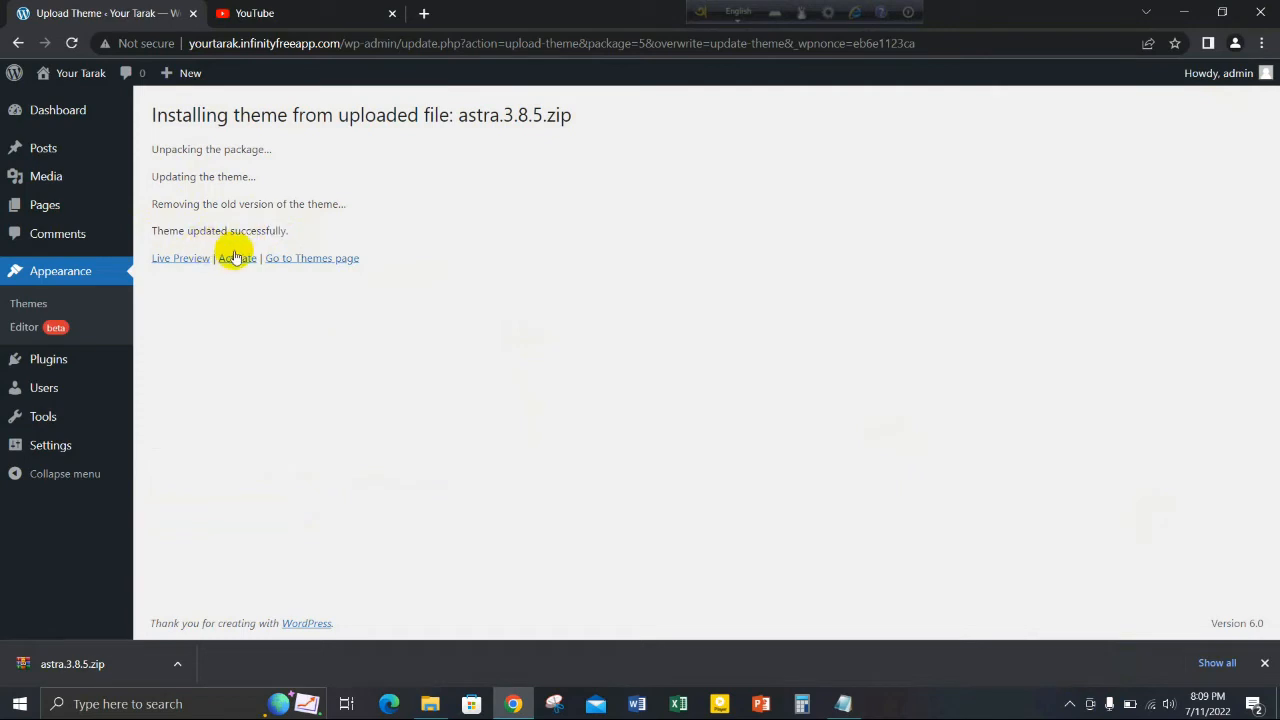
pyautogui.click(228, 260)
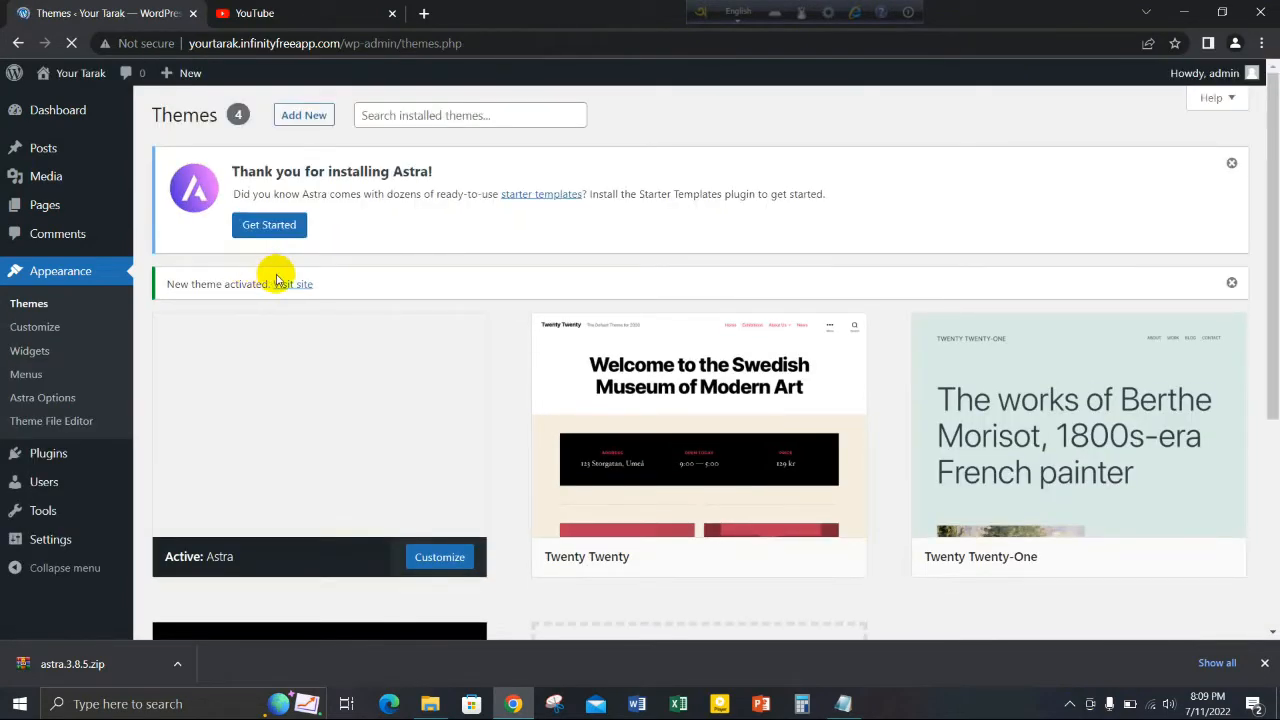
pyautogui.click(1231, 283)
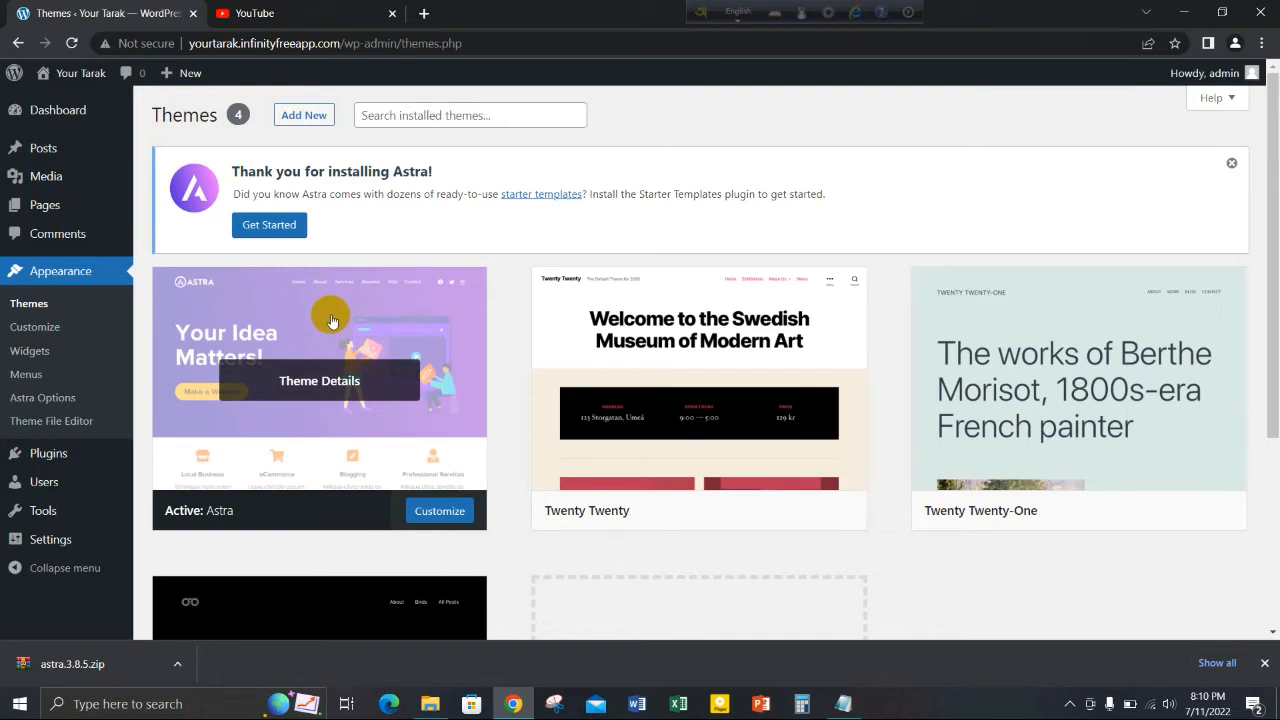
# - Get started with Starter Templates from the Astra notice and begin building the website
pyautogui.click(278, 226)
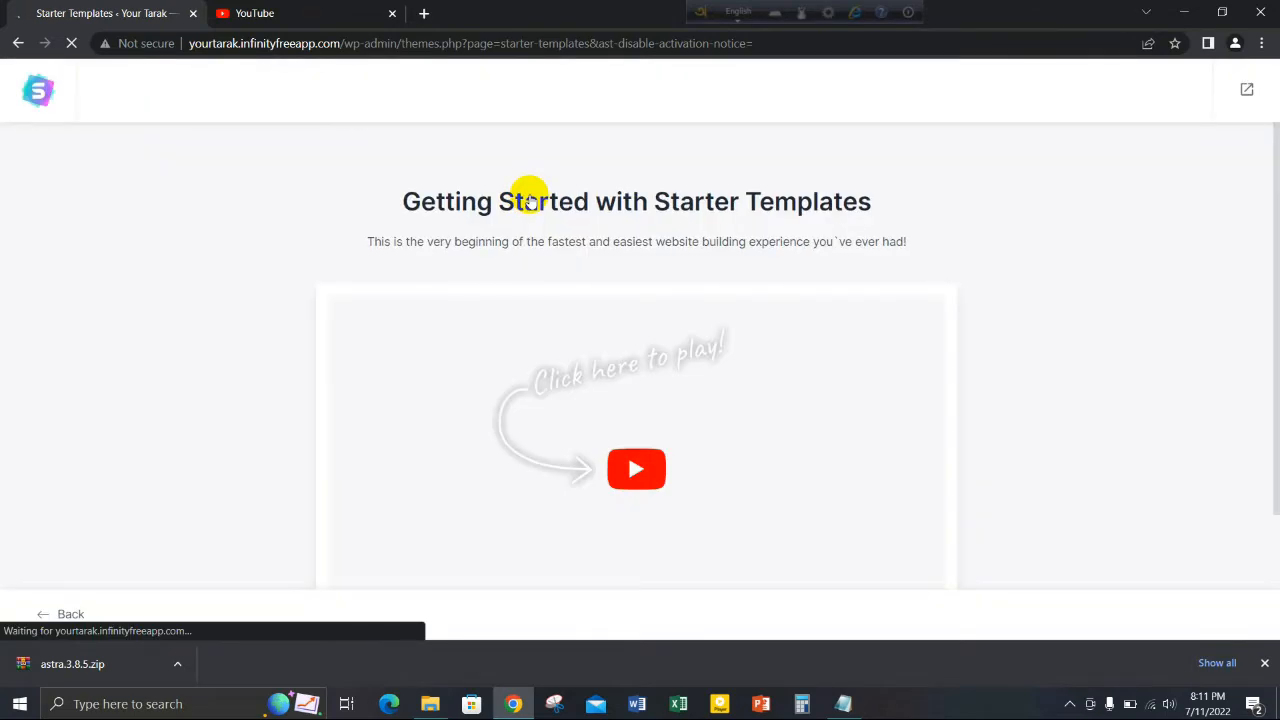
pyautogui.moveTo(1272, 185); pyautogui.dragTo(1272, 371)
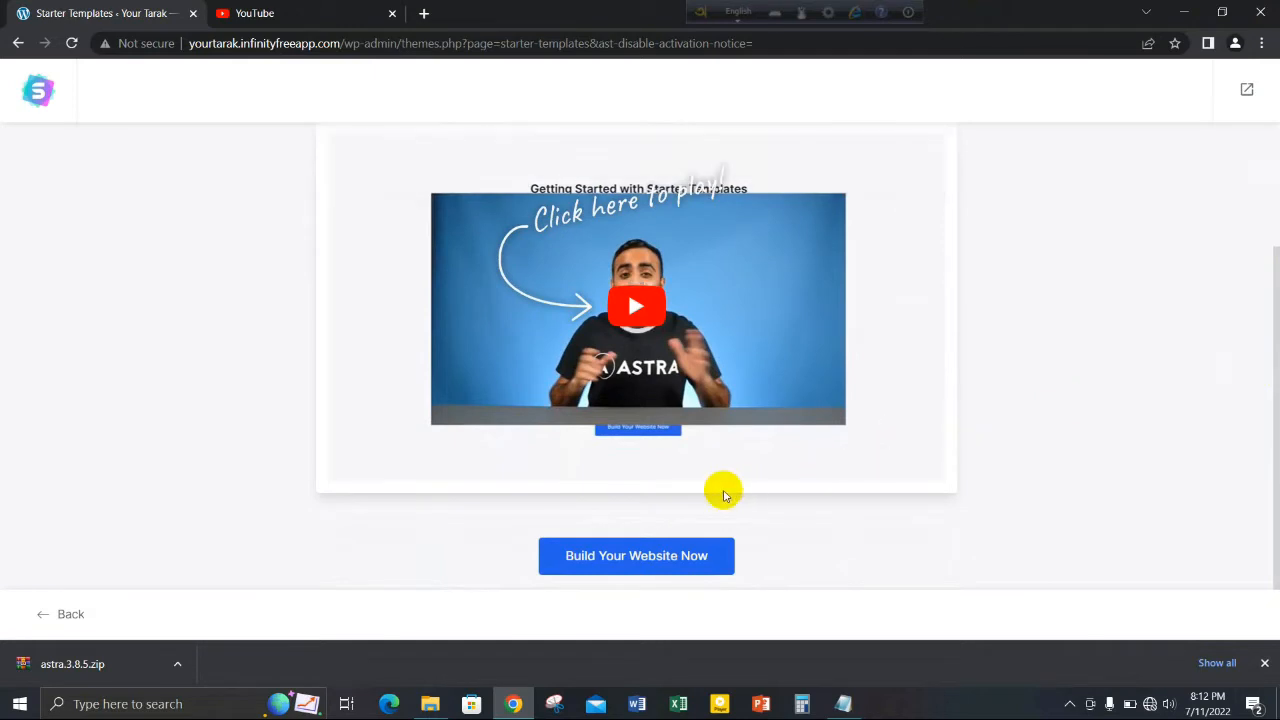
pyautogui.click(1264, 664)
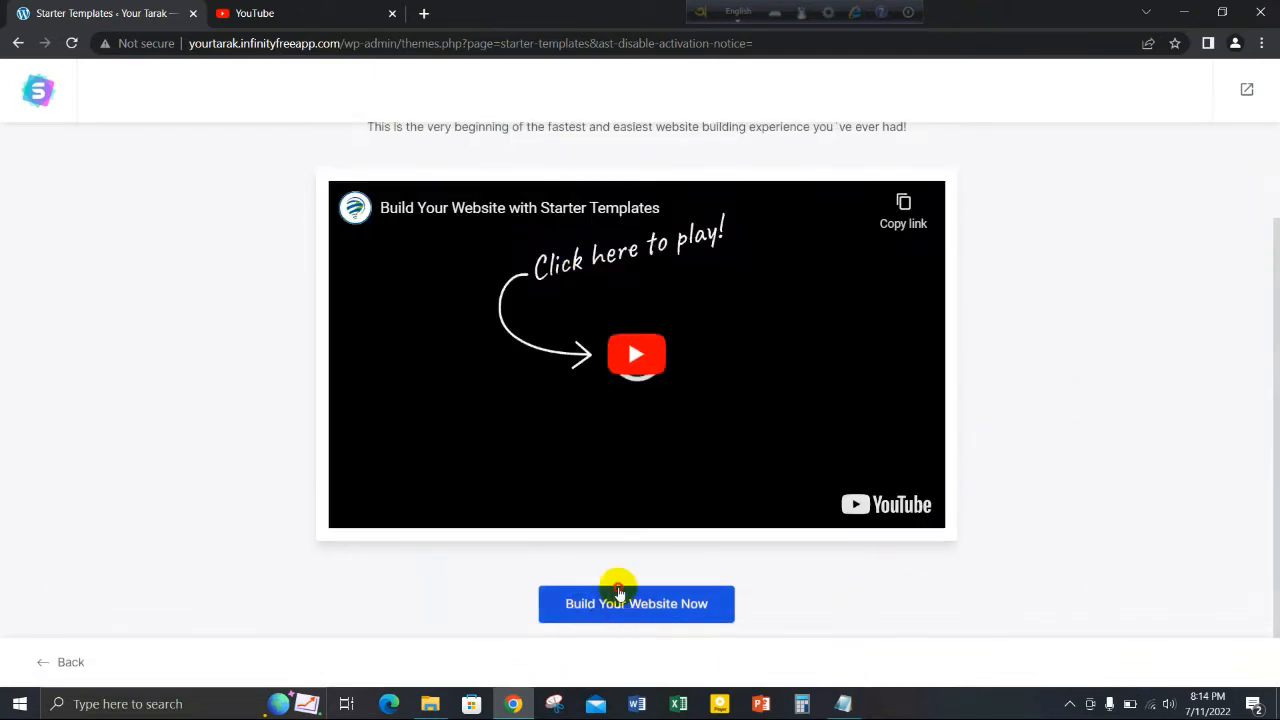
pyautogui.click(614, 590)
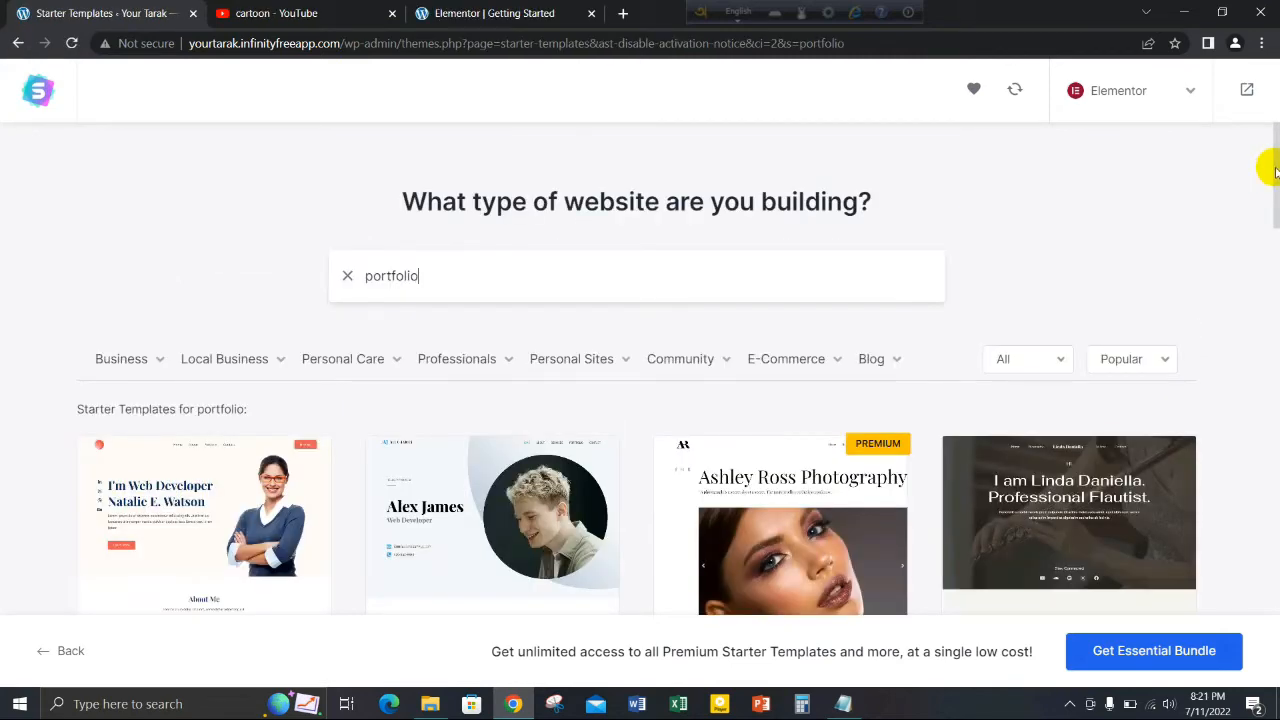
# - Select the Personal Portfolio template and continue without a logo, keeping the default colors and fonts
pyautogui.moveTo(1275, 168); pyautogui.dragTo(1275, 208)
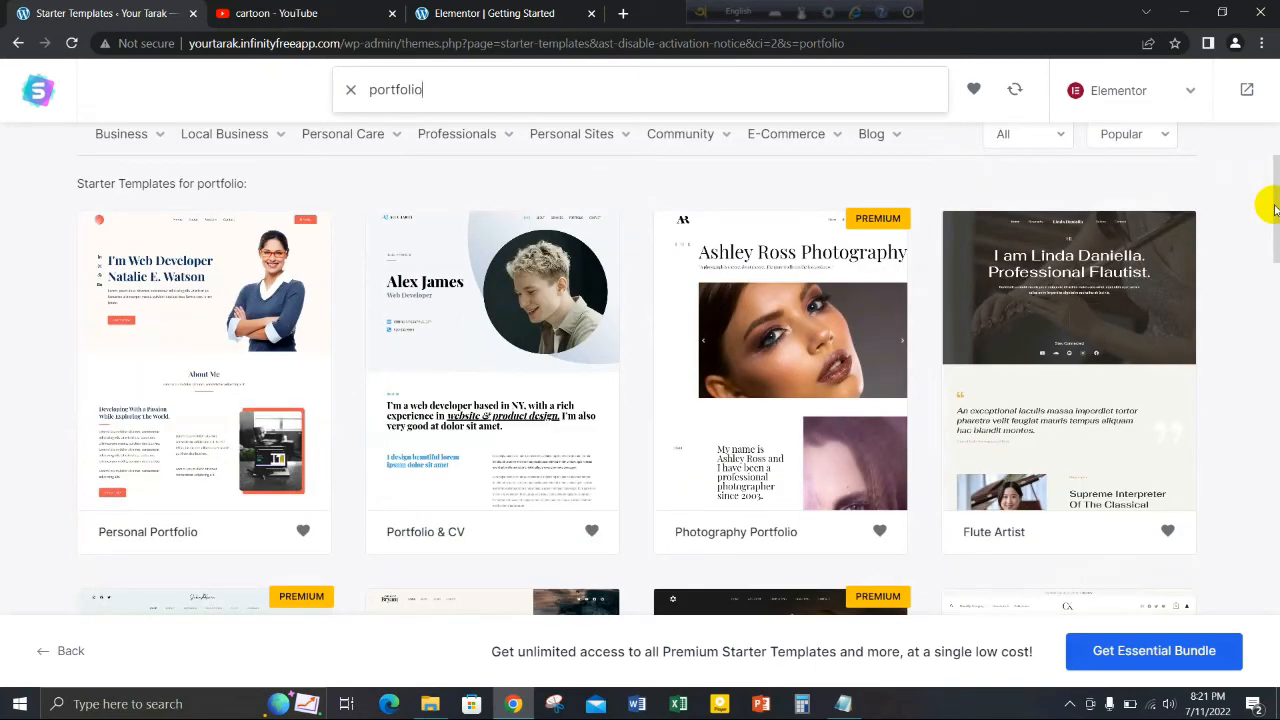
pyautogui.click(227, 422)
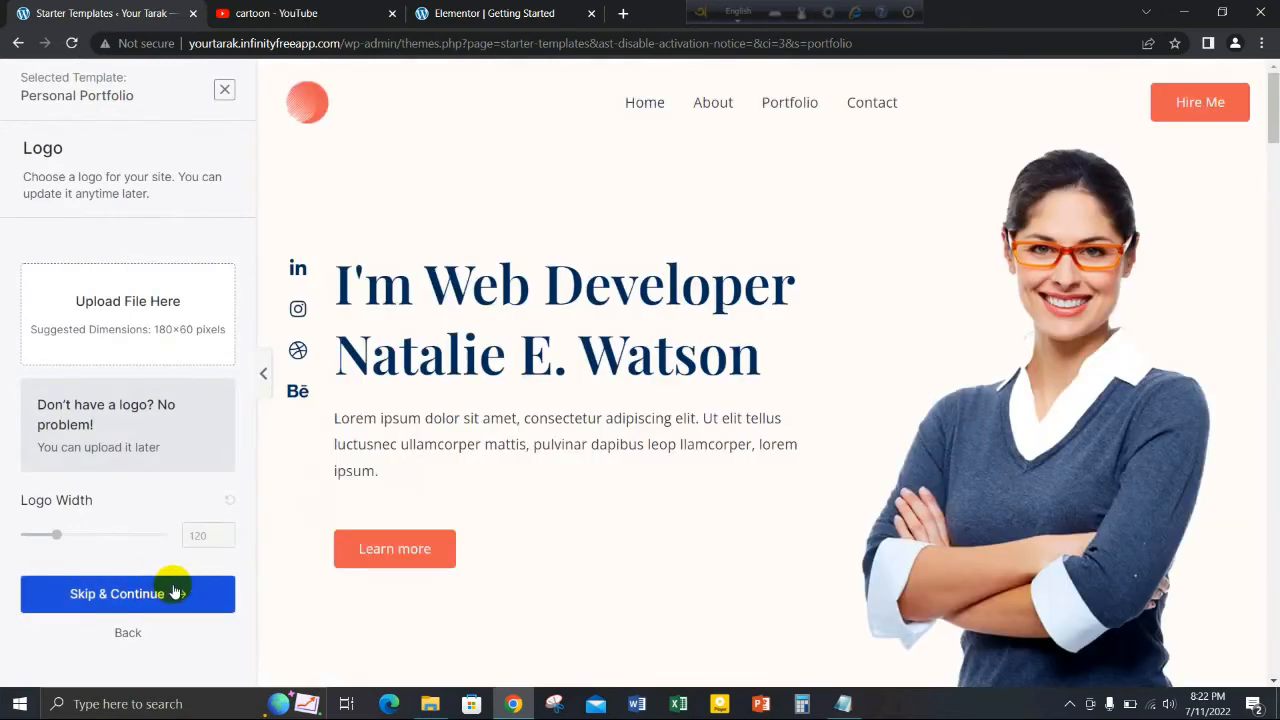
pyautogui.click(170, 593)
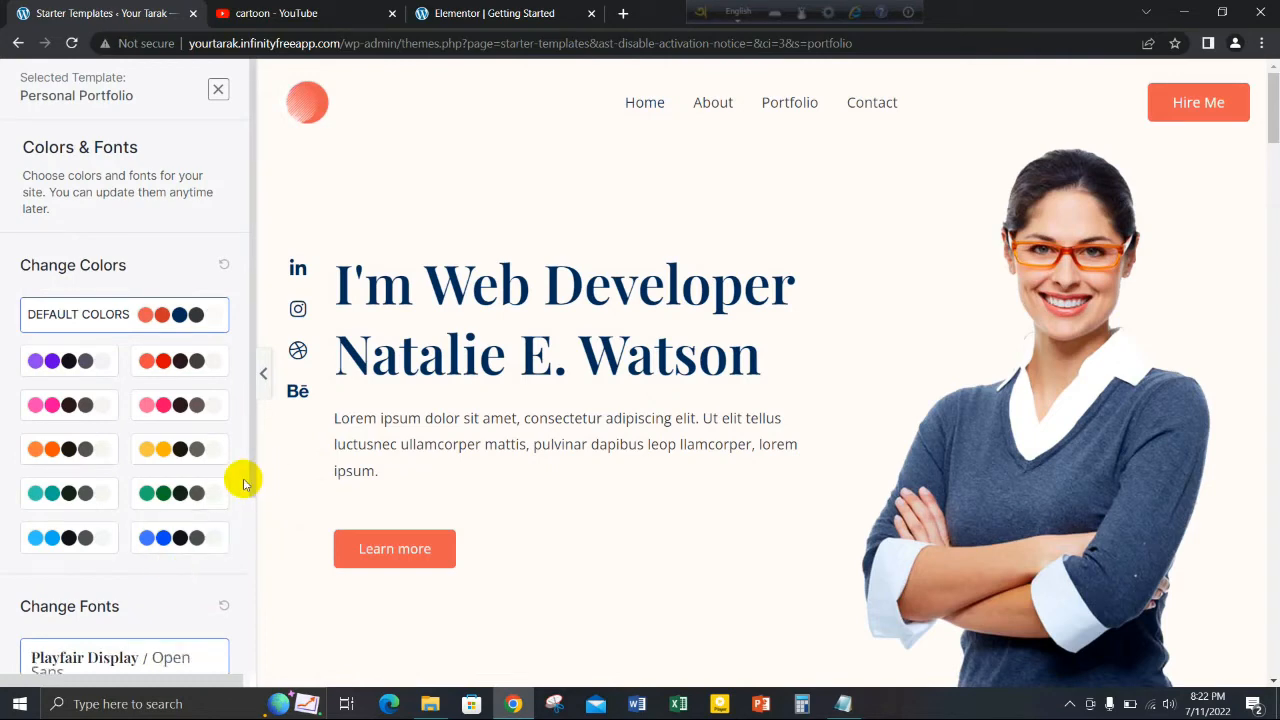
pyautogui.moveTo(251, 482); pyautogui.dragTo(240, 674)
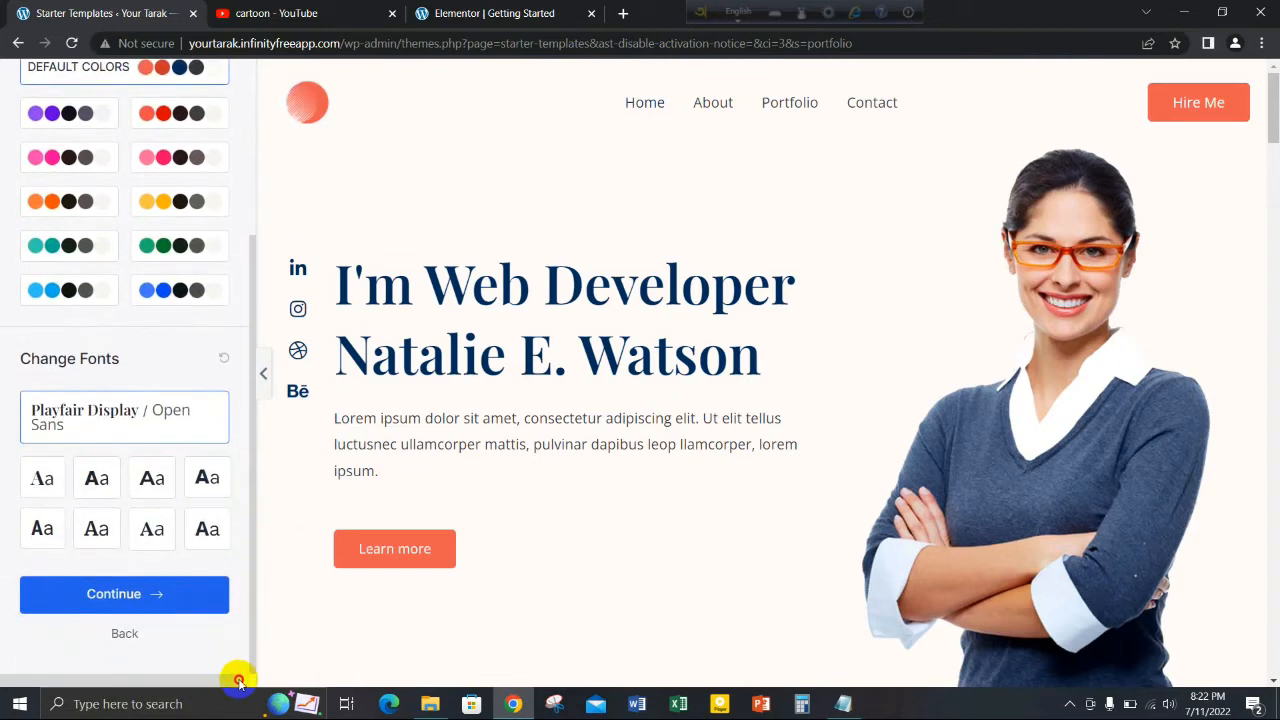
pyautogui.click(146, 595)
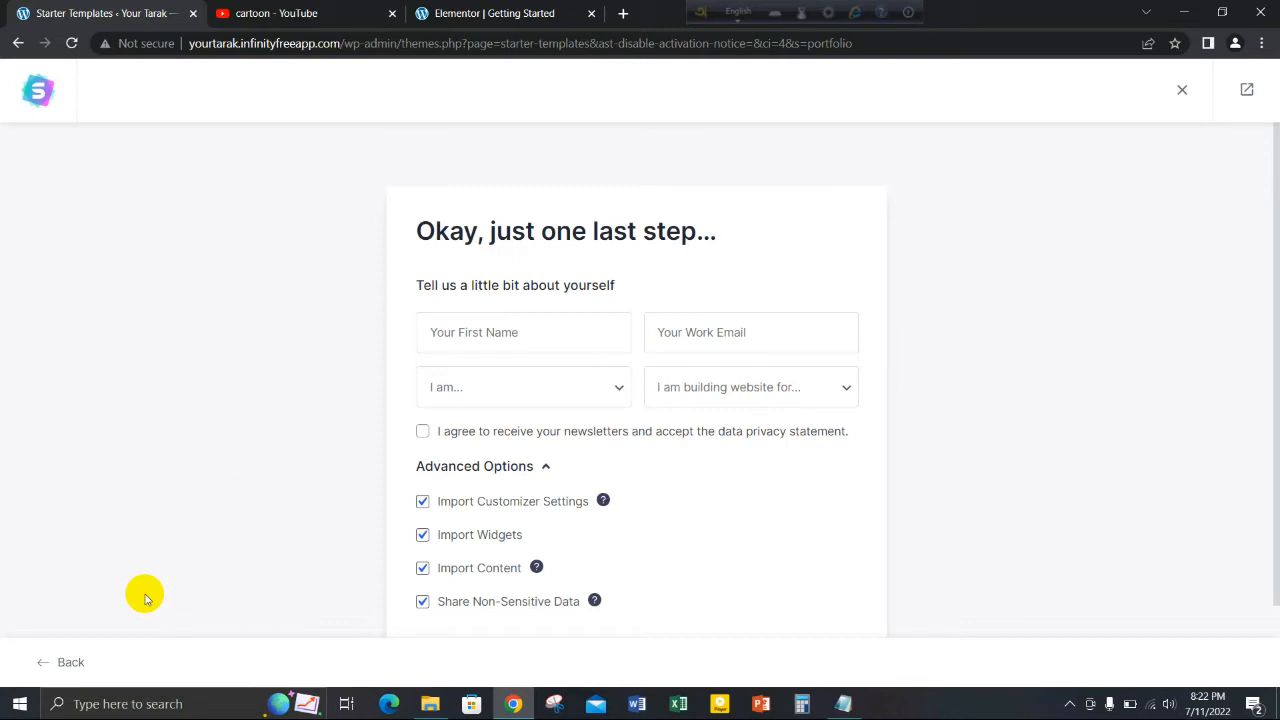
# - Fill in the first name and choose the saved work email in the last-step form
pyautogui.click(521, 320)
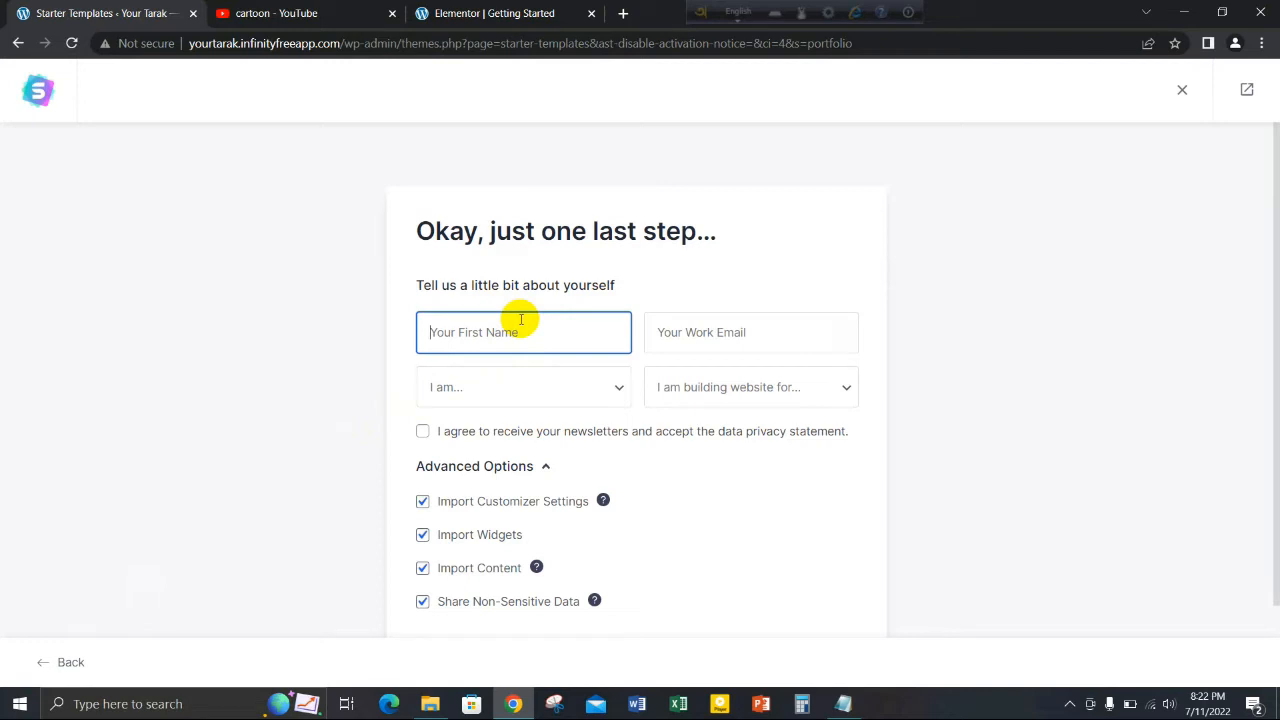
pyautogui.write('Tarak')
pyautogui.click(712, 340)
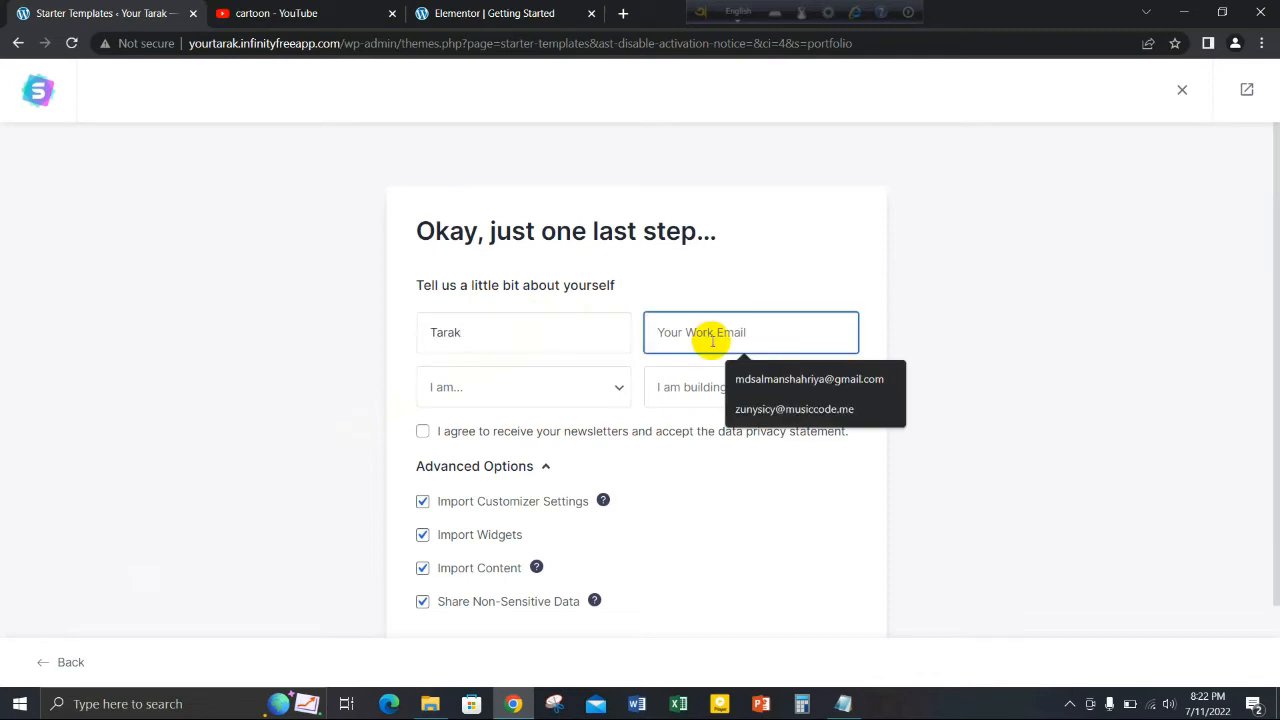
pyautogui.click(775, 408)
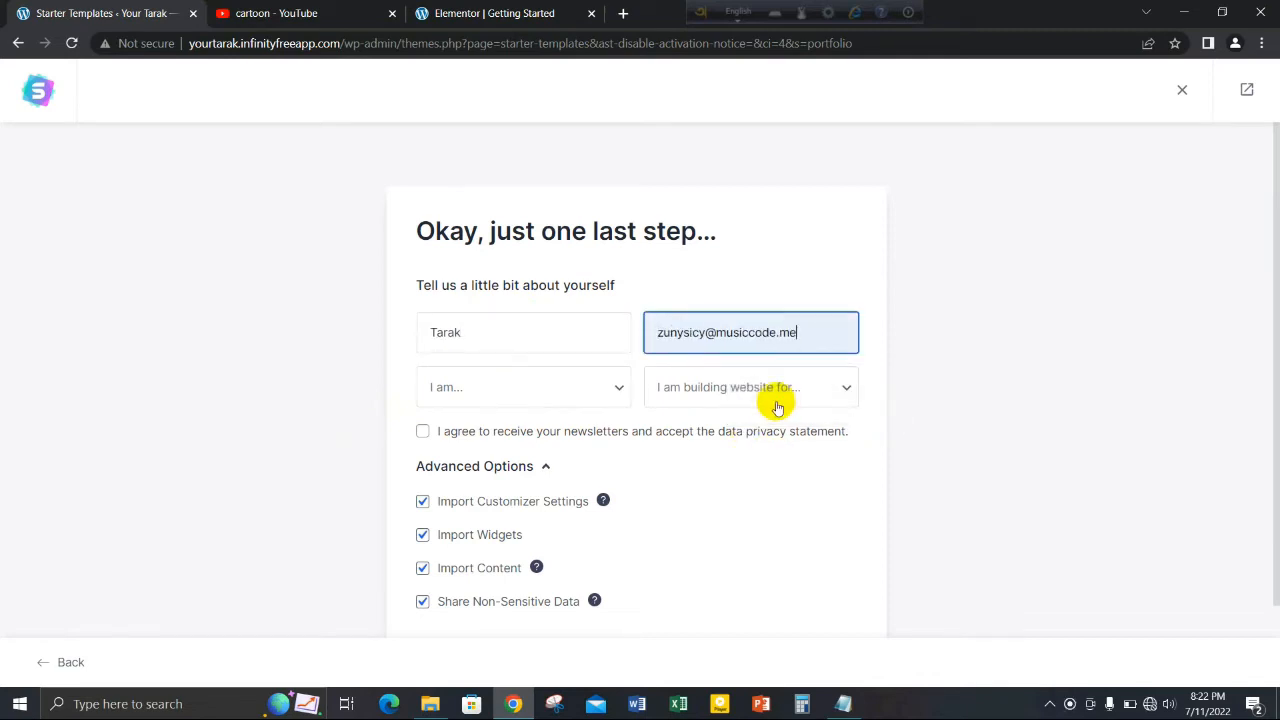
# - Set the experience level to Expert and the website's purpose to Myself/My Company, and agree to the newsletters and data privacy statement
pyautogui.click(508, 389)
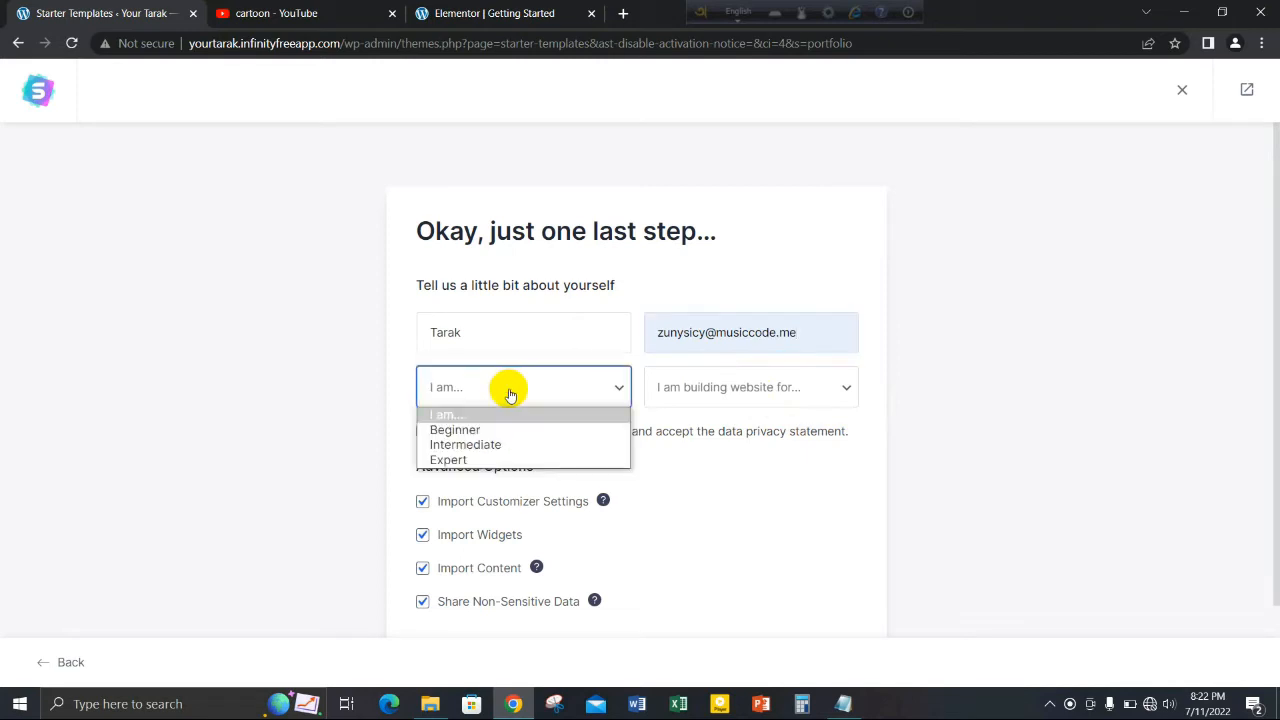
pyautogui.click(500, 460)
pyautogui.click(668, 385)
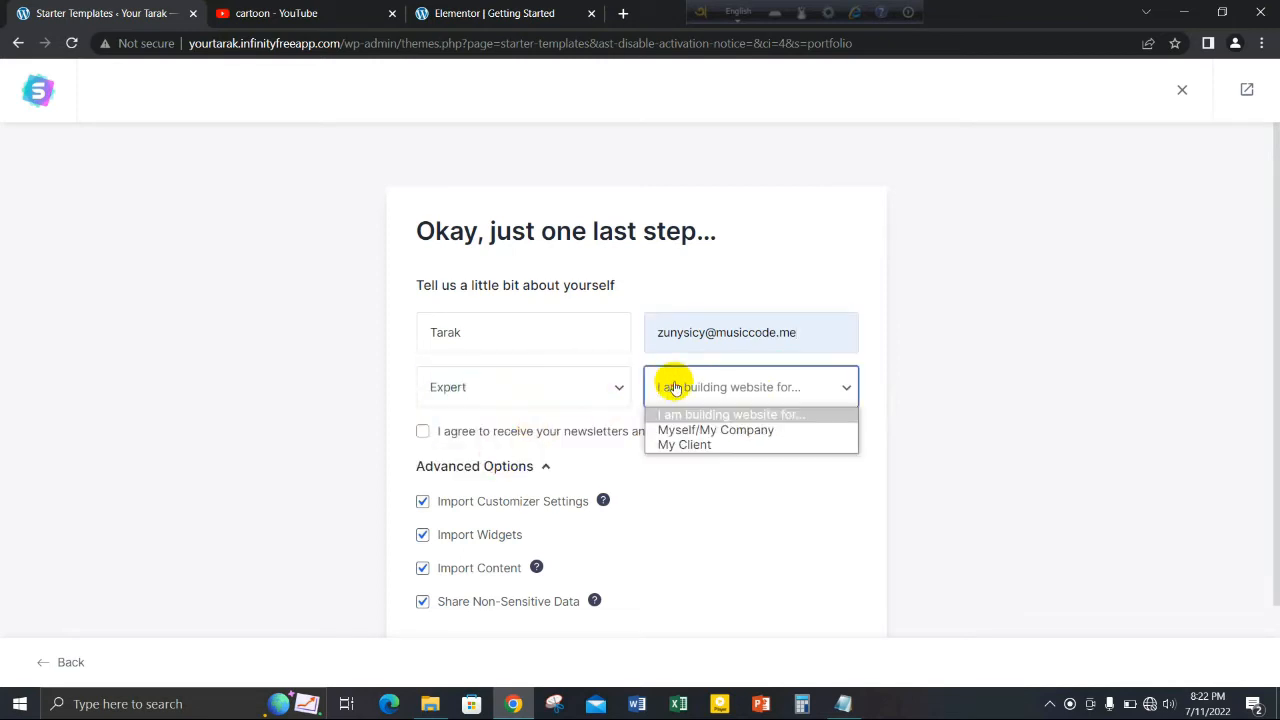
pyautogui.click(695, 432)
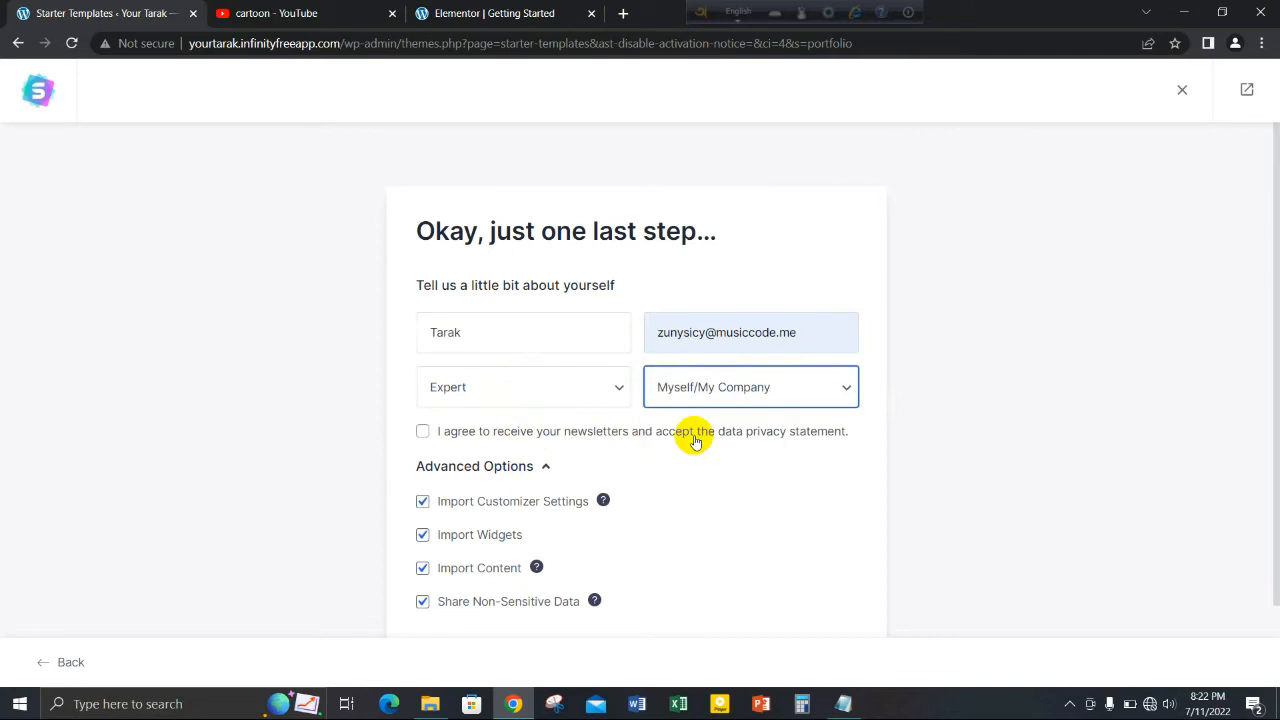
pyautogui.click(679, 440)
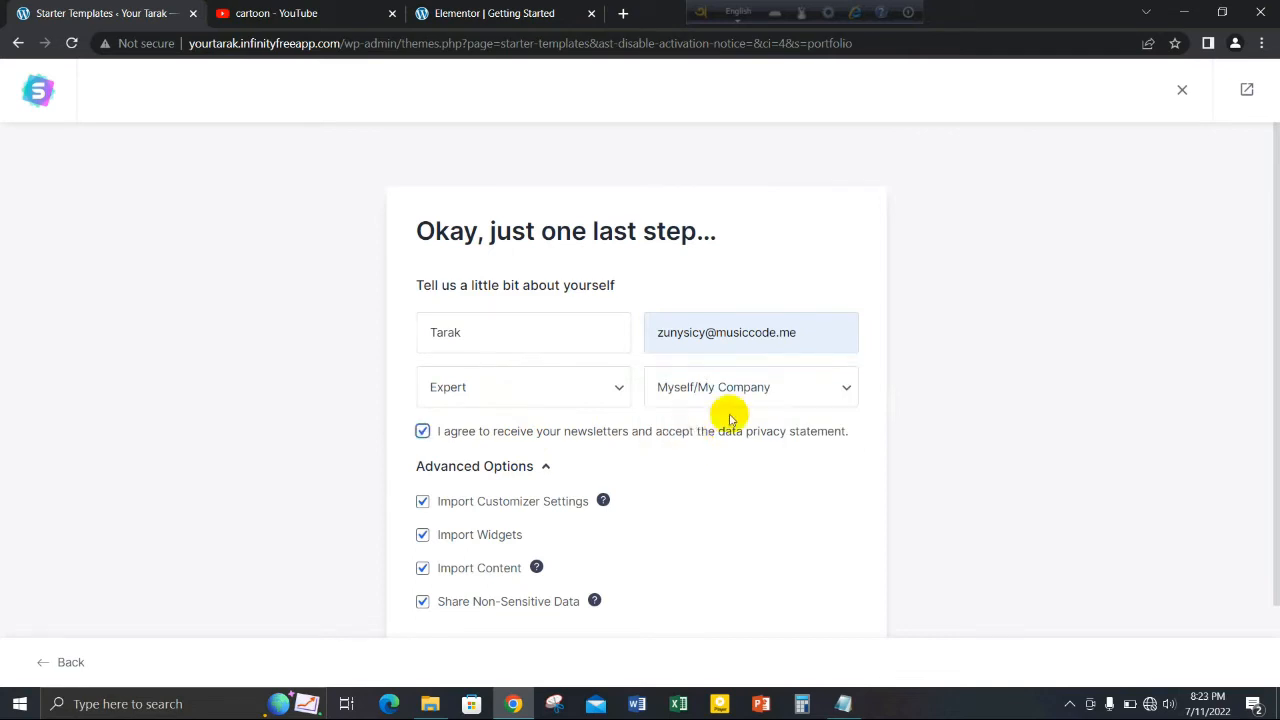
pyautogui.click(1278, 177)
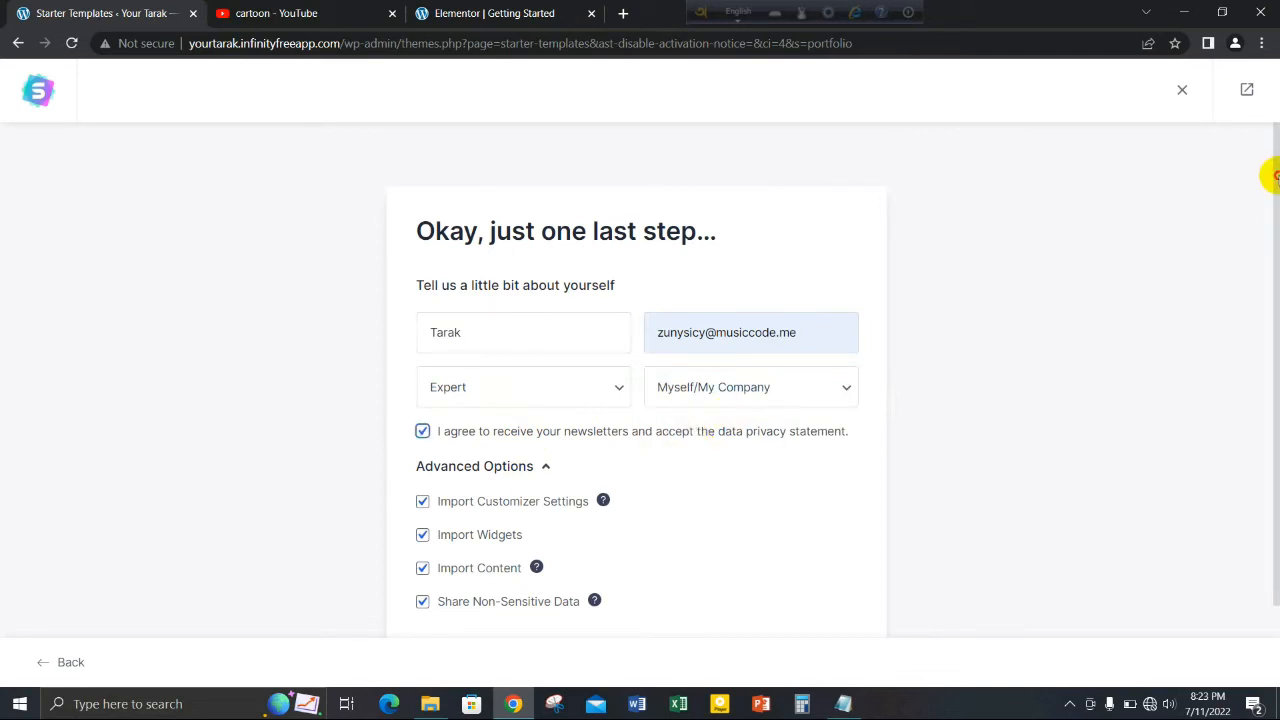
pyautogui.moveTo(1276, 177); pyautogui.dragTo(1276, 281)
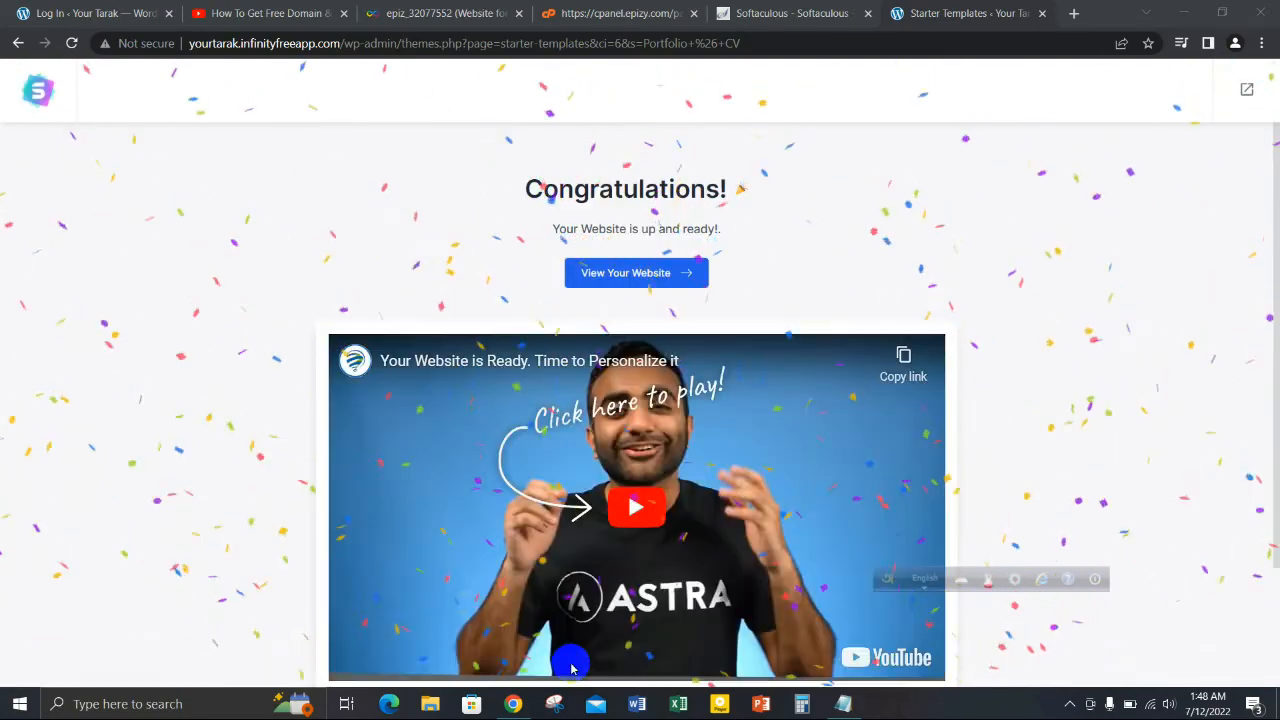
# - Open the finished website from the Starter Templates completion page
pyautogui.click(572, 666)
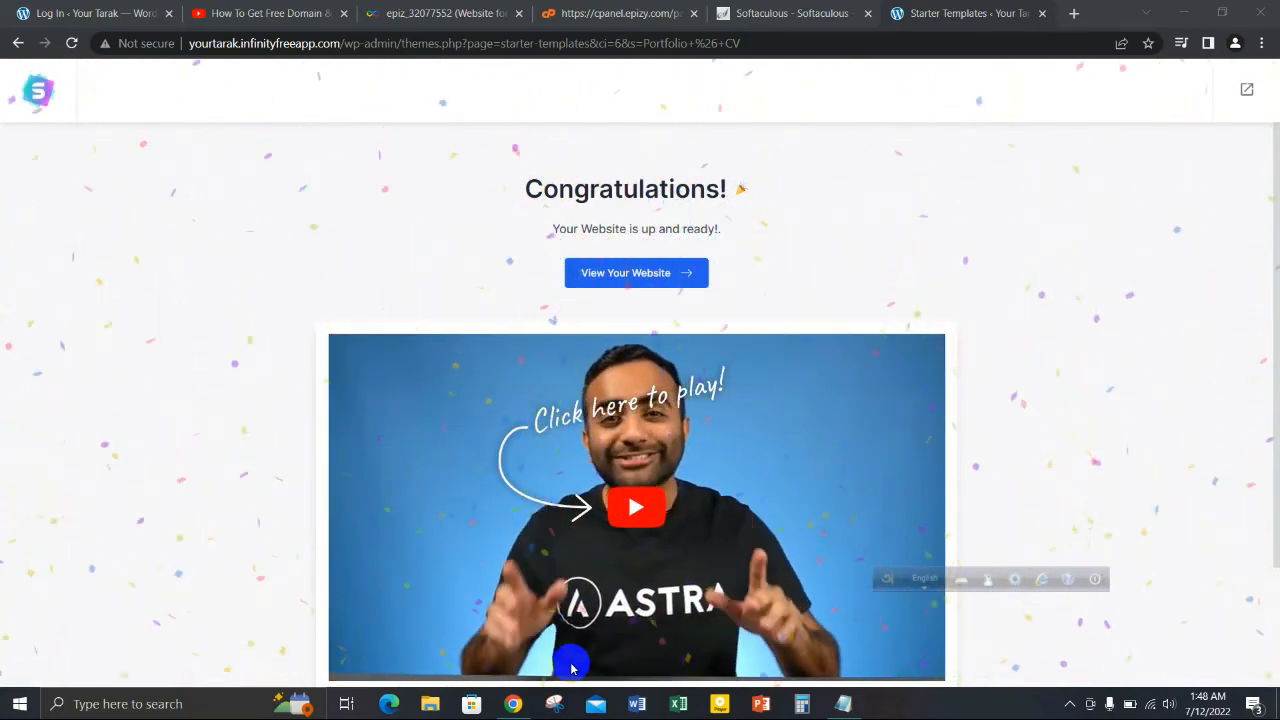
pyautogui.rightClick(611, 279)
pyautogui.click(598, 275)
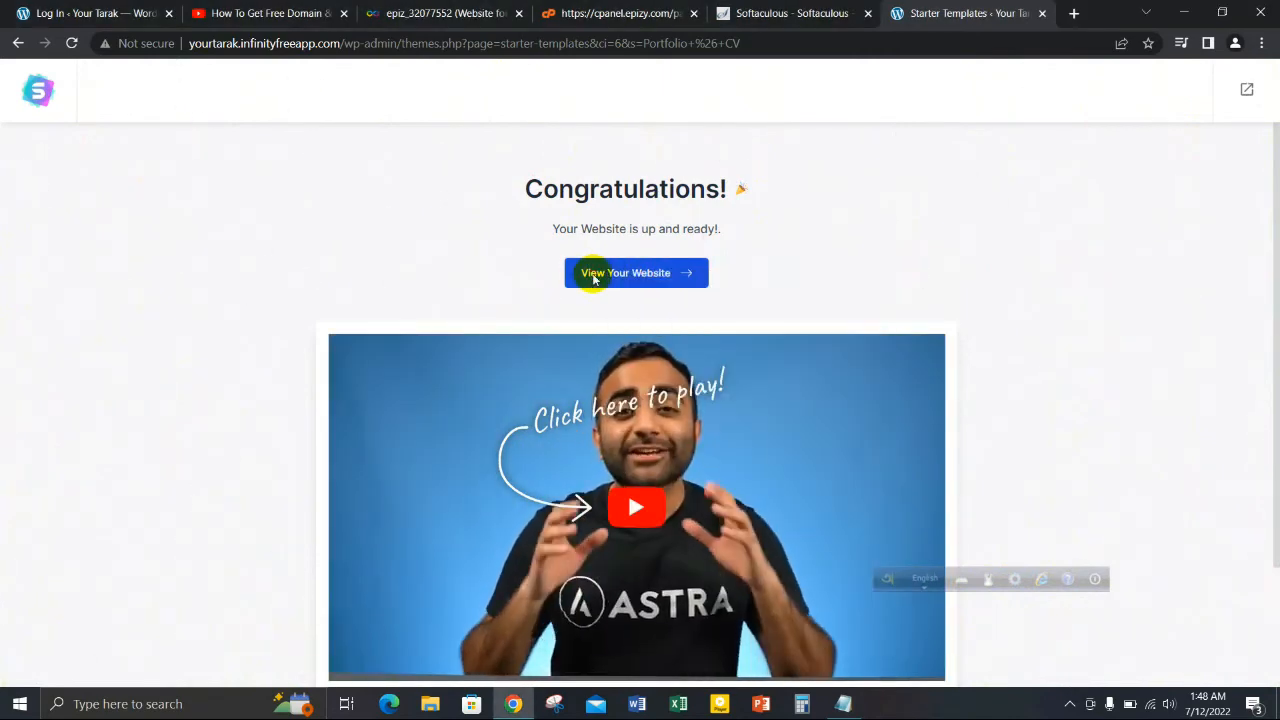
pyautogui.click(592, 279)
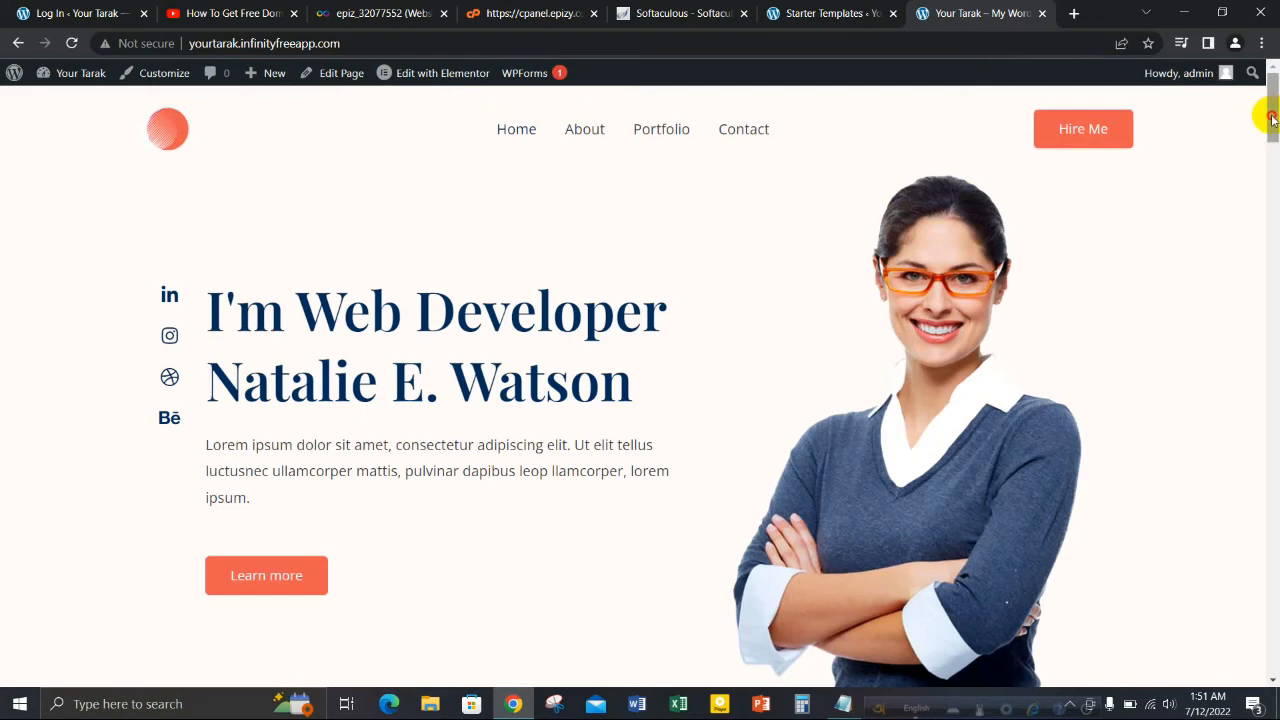
# - Look through the new website's Home page and About page from header to footer
pyautogui.moveTo(1272, 118); pyautogui.dragTo(1272, 680)
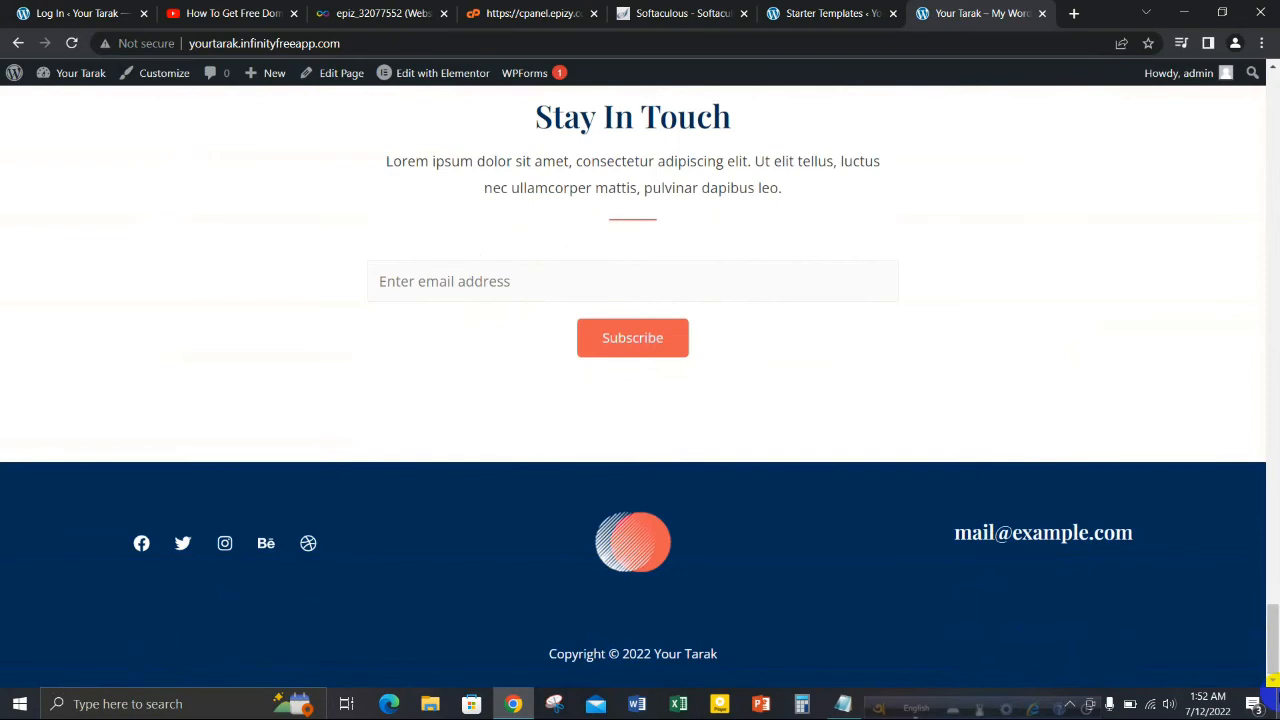
pyautogui.moveTo(1272, 635); pyautogui.dragTo(1258, 34)
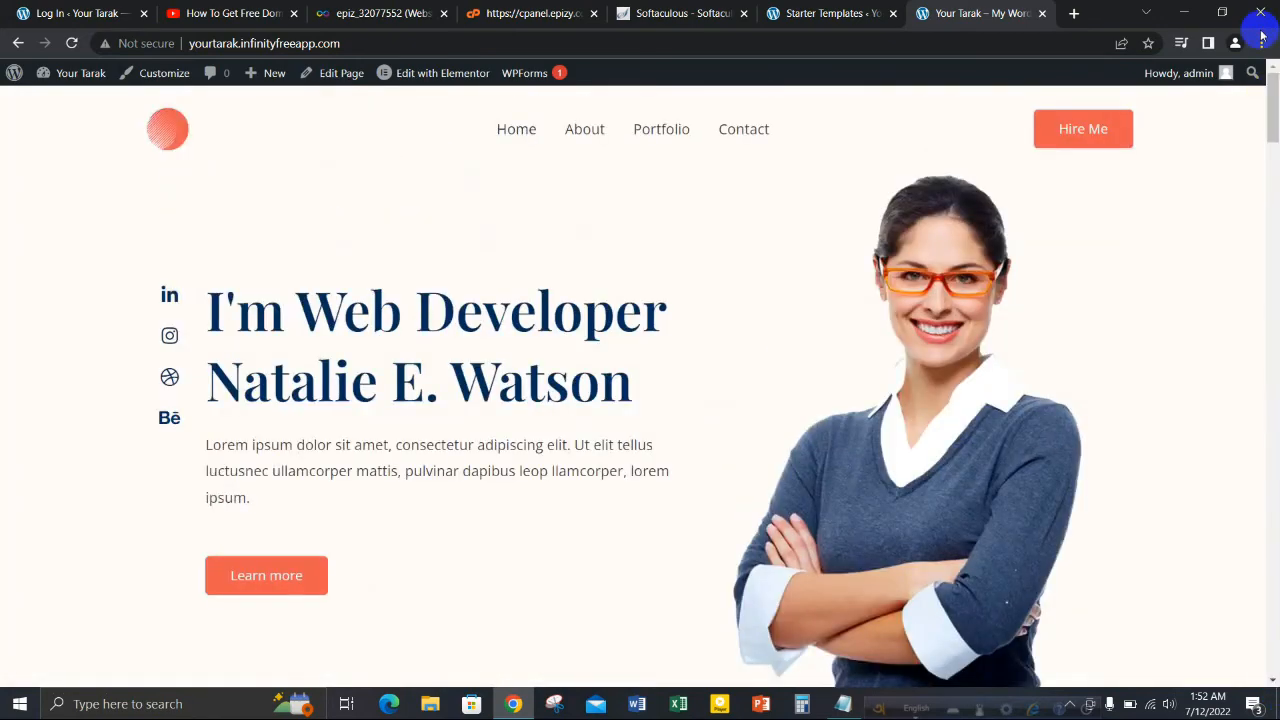
pyautogui.click(585, 115)
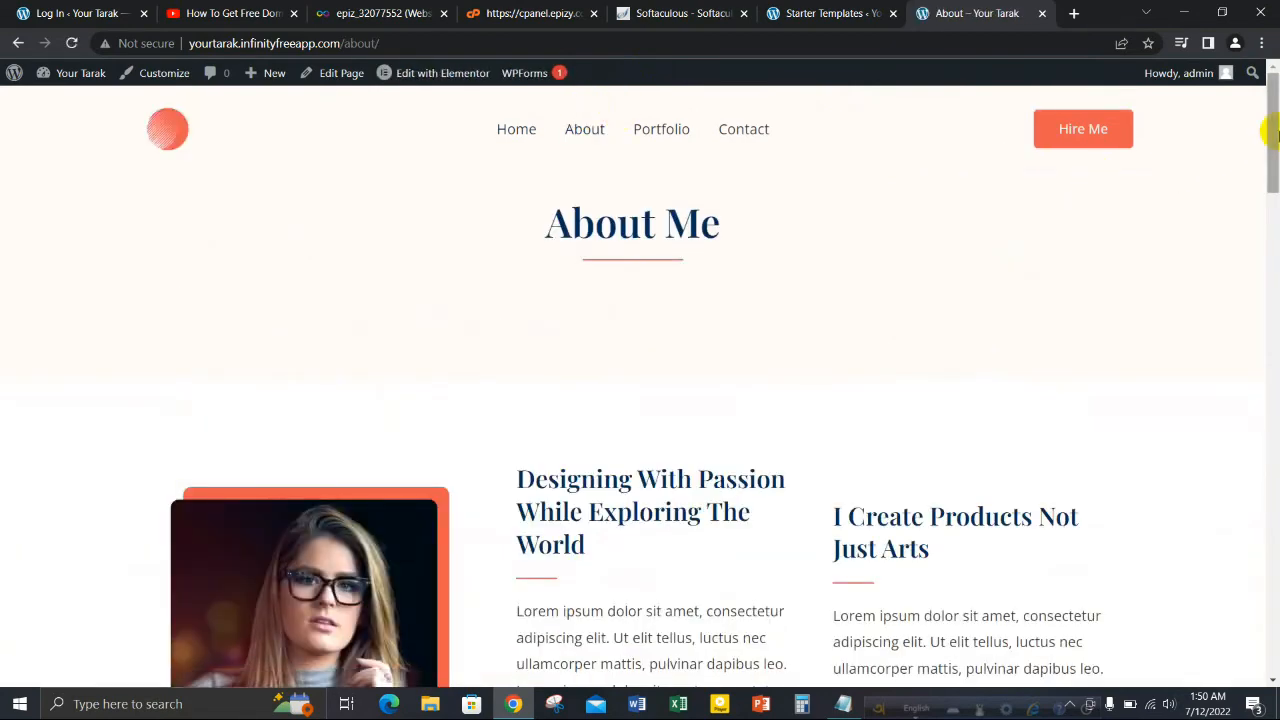
pyautogui.moveTo(1273, 132); pyautogui.dragTo(1271, 610)
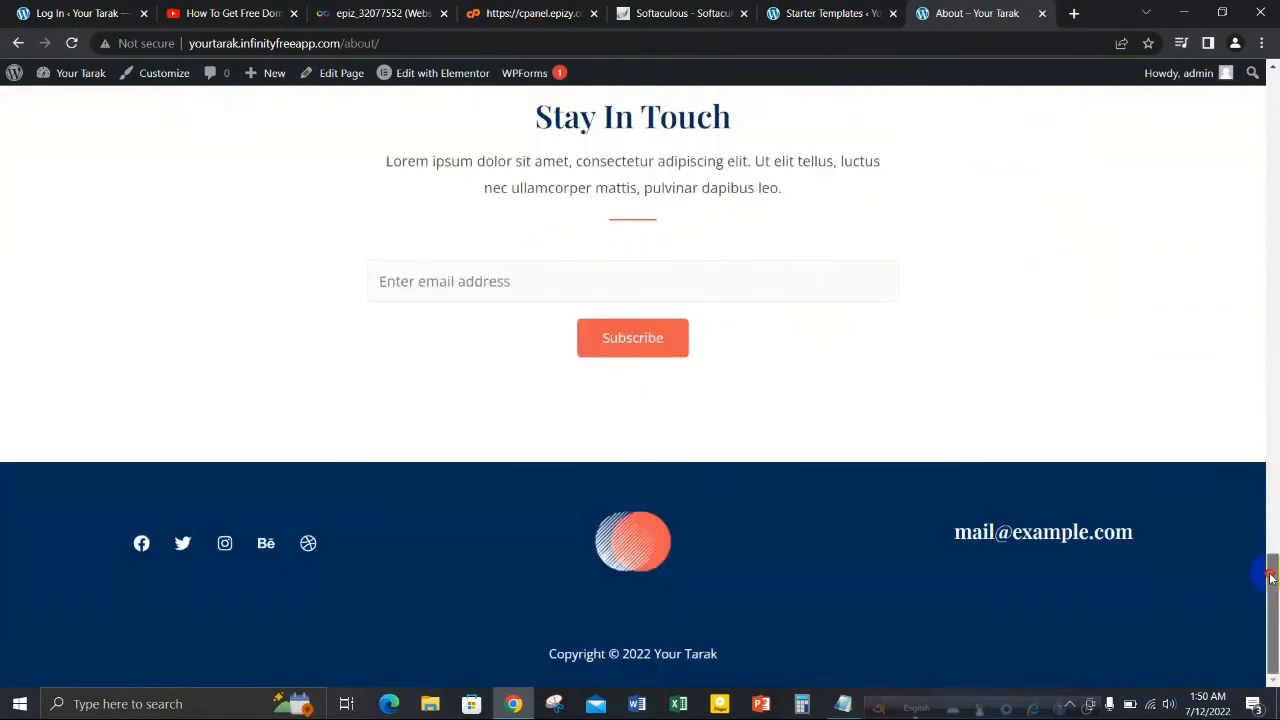
pyautogui.moveTo(1268, 566); pyautogui.dragTo(1252, 80)
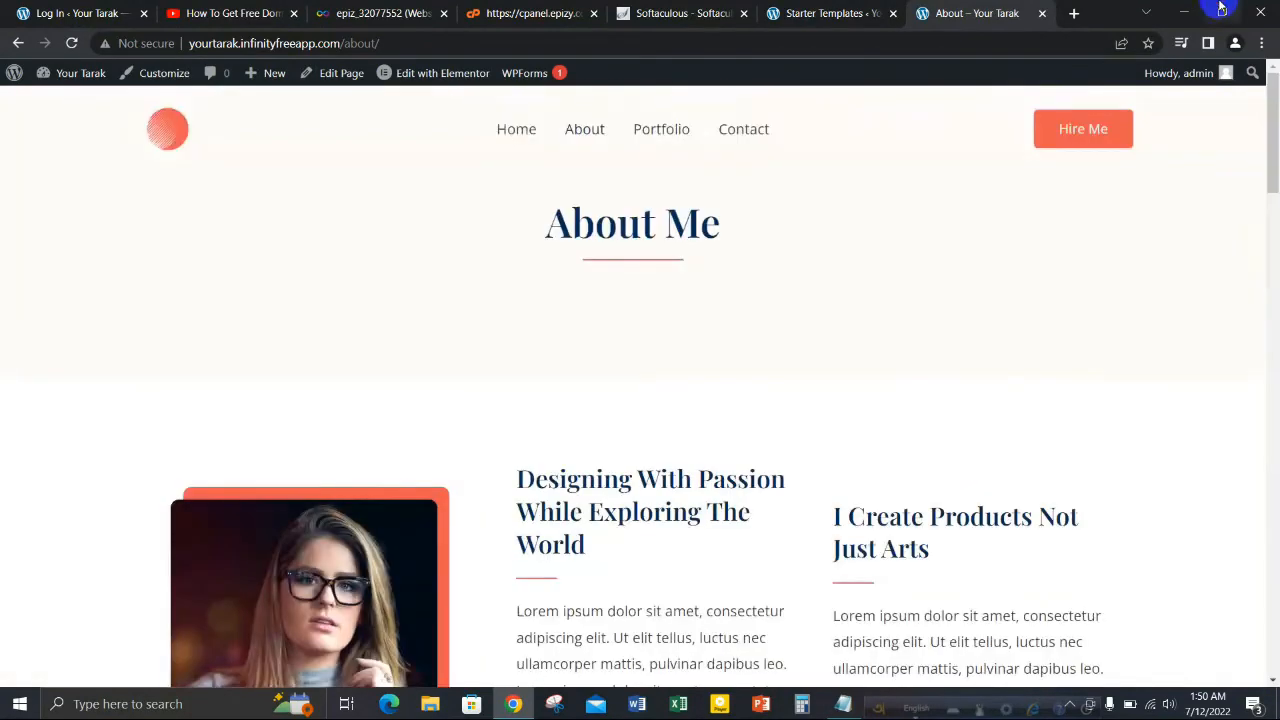
# - Examine the website's Portfolio and Contact pages and try the Hire Me link
pyautogui.click(652, 128)
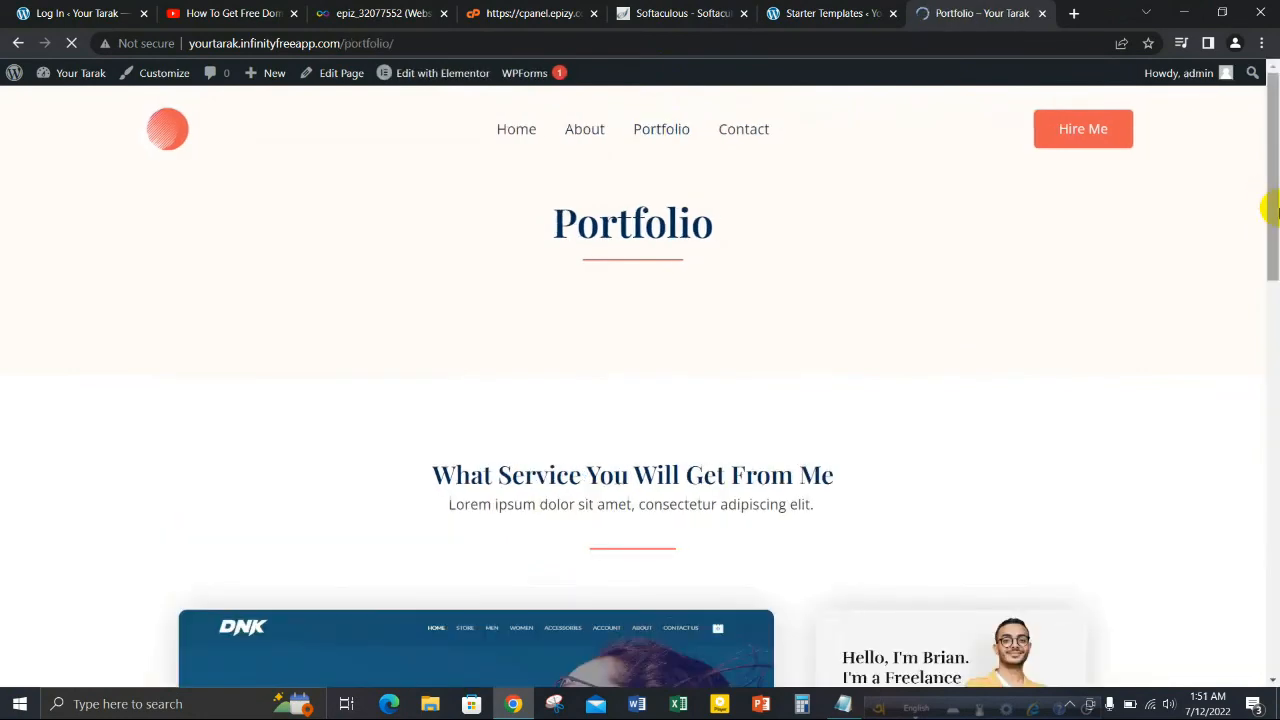
pyautogui.moveTo(1268, 220); pyautogui.dragTo(1268, 640)
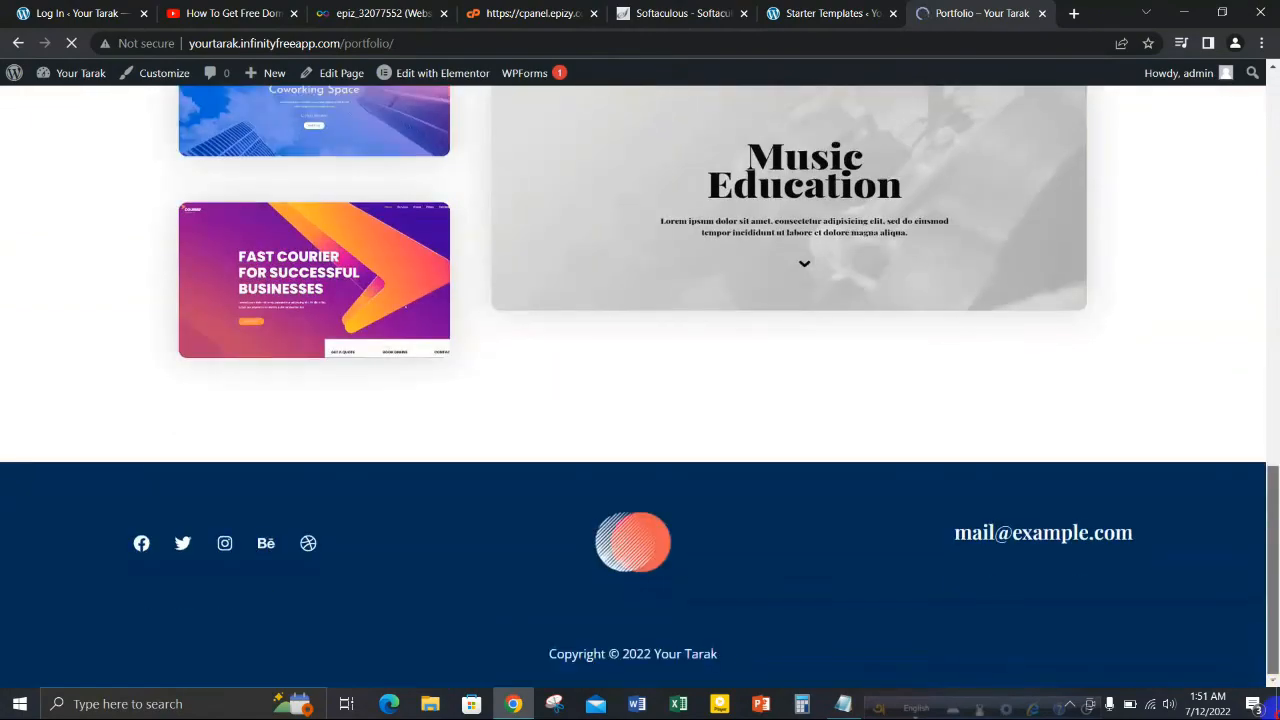
pyautogui.moveTo(1268, 585); pyautogui.dragTo(1268, 163)
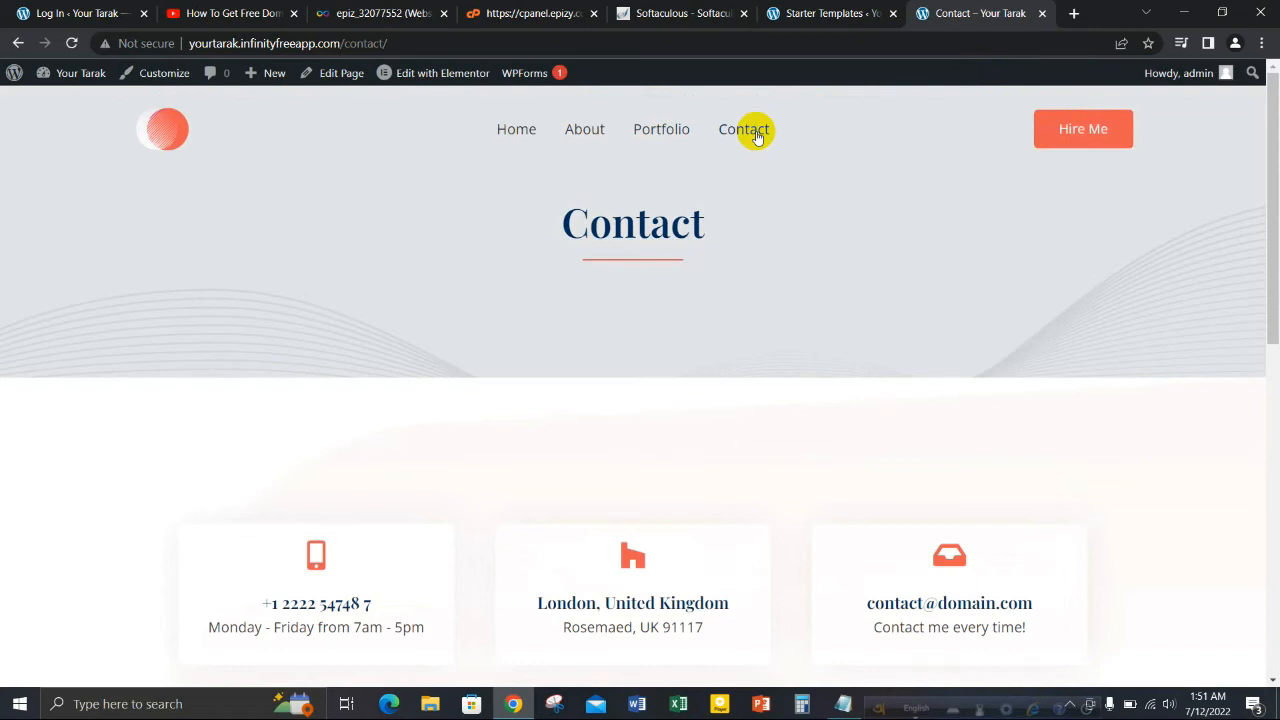
pyautogui.moveTo(1270, 163)
pyautogui.mouseDown()
pyautogui.moveTo(1266, 503)
pyautogui.moveTo(1270, 160)
pyautogui.mouseUp()
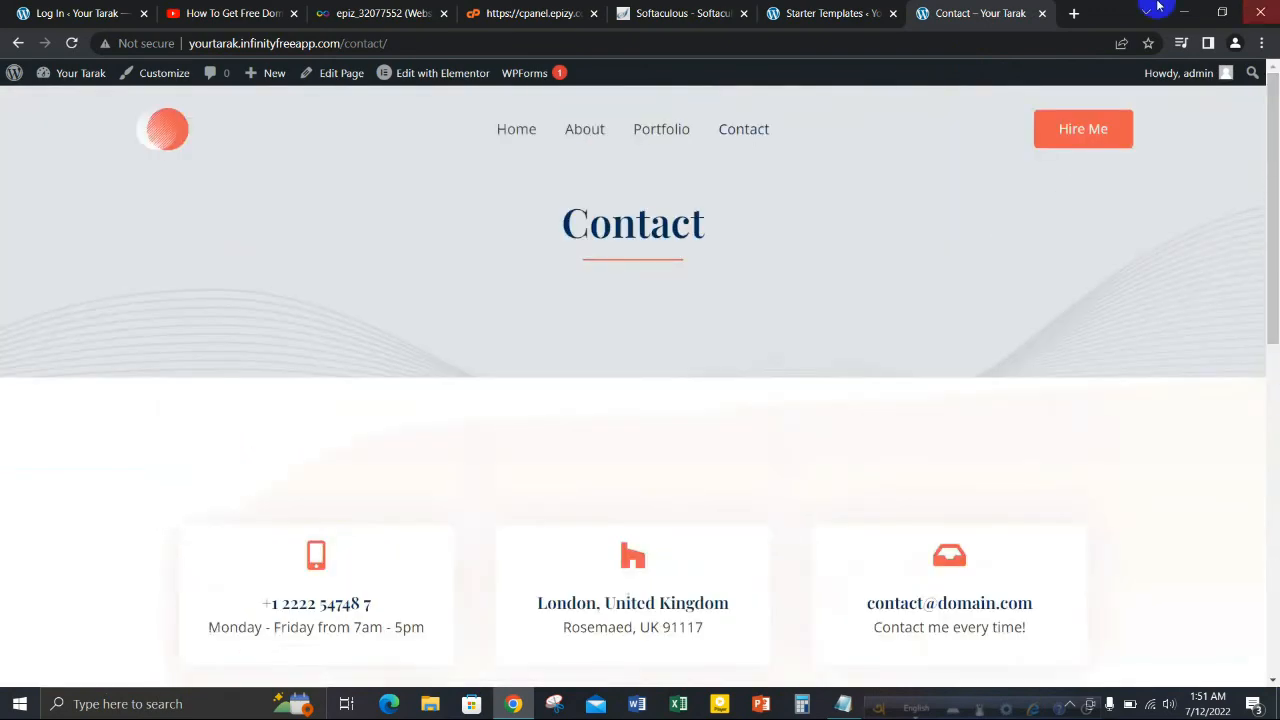
pyautogui.click(1108, 138)
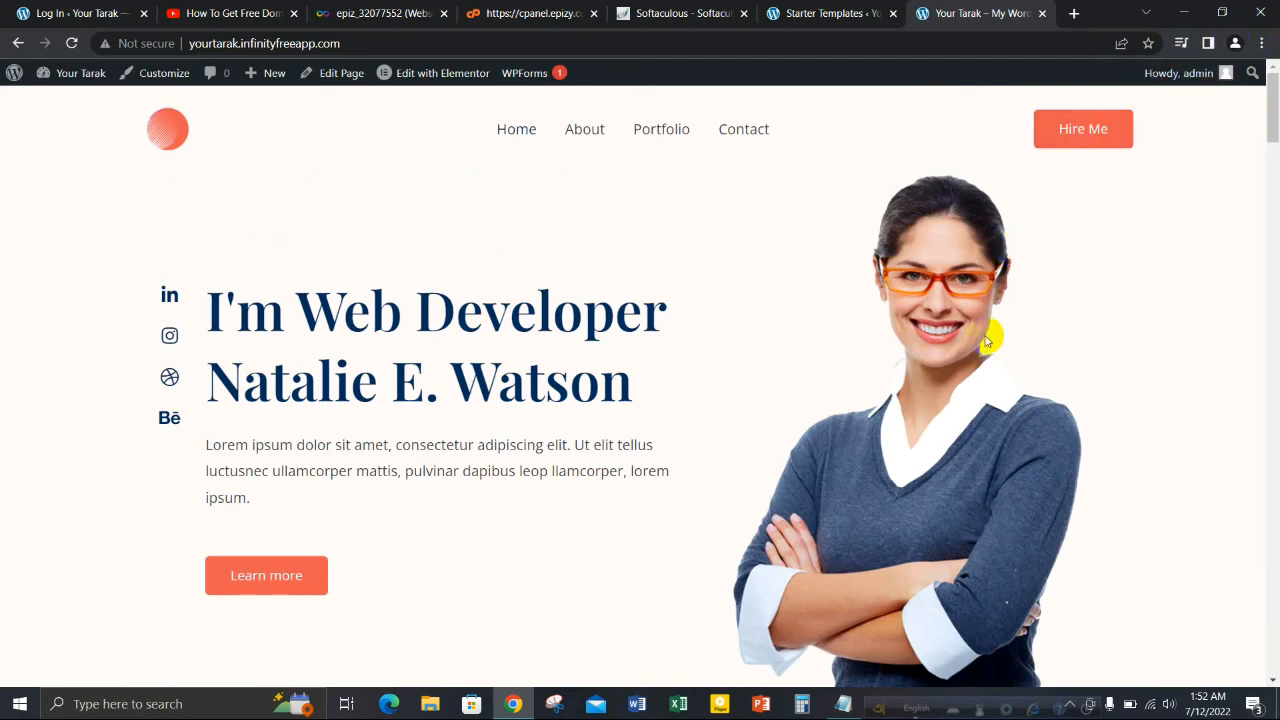
pyautogui.click(885, 710)
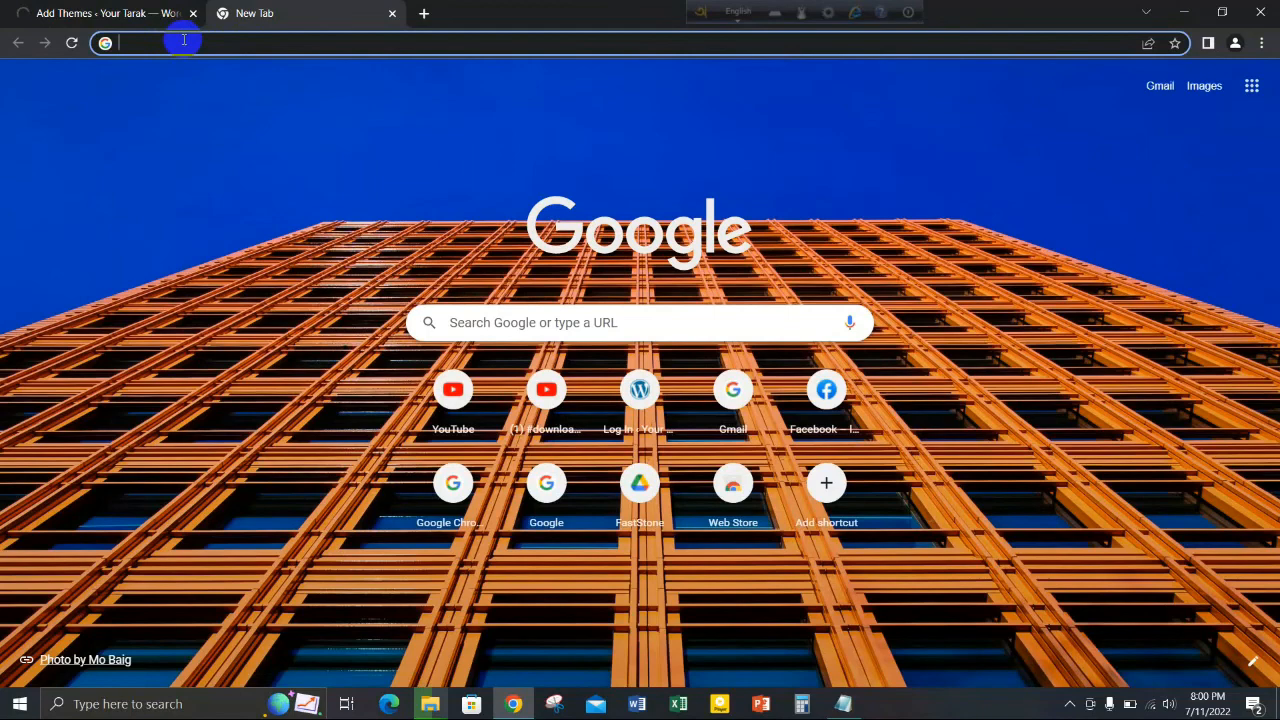
# - Search Google for "Astra theme" in the new browser tab
pyautogui.click(184, 40)
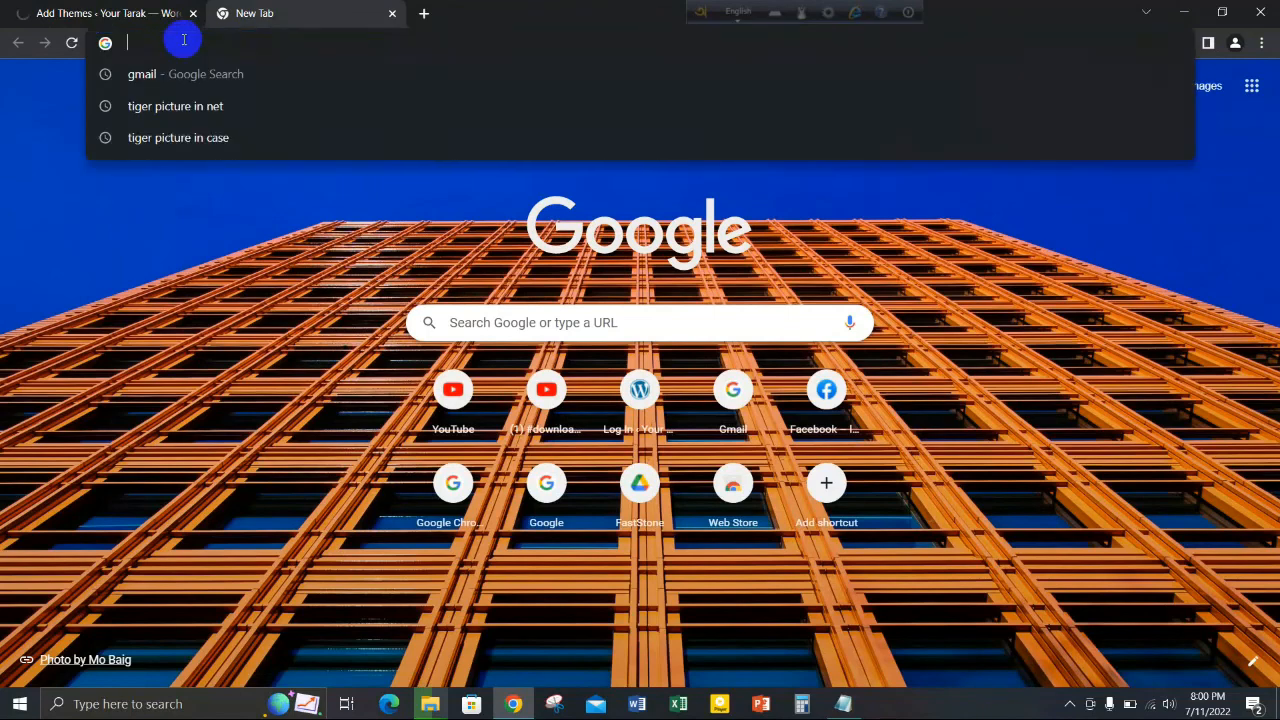
pyautogui.write('A')
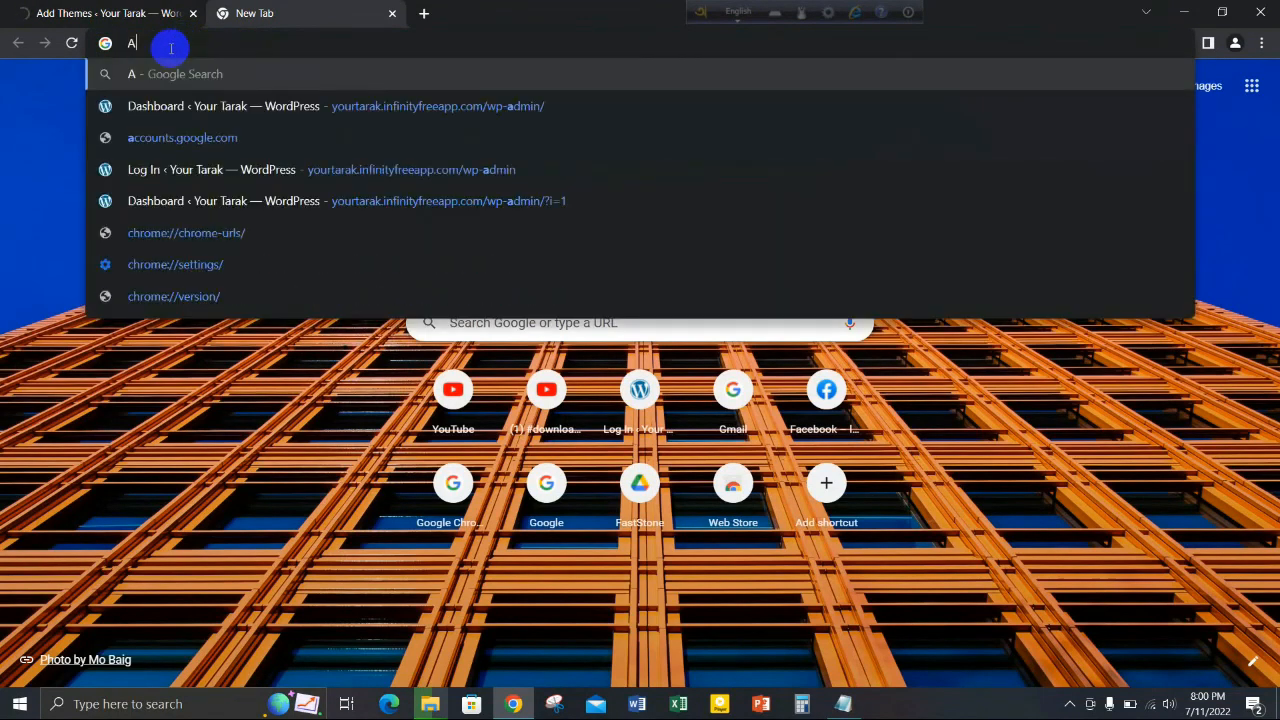
pyautogui.write('stra')
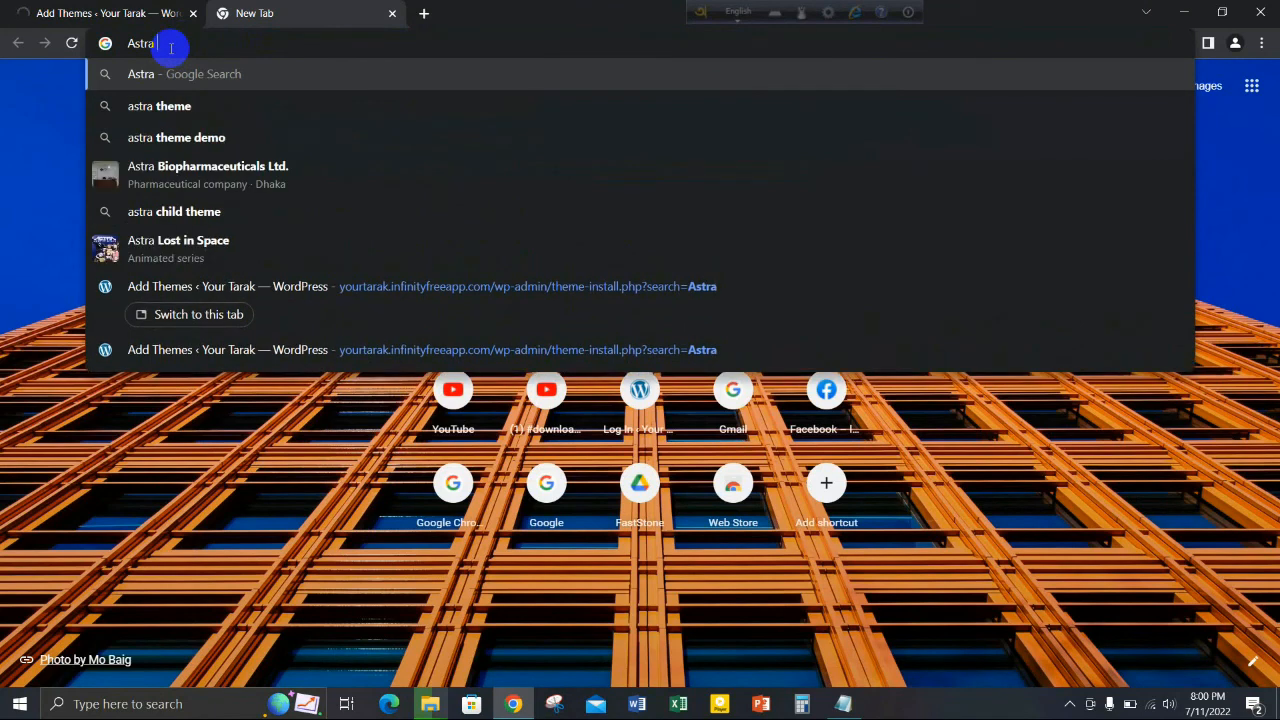
pyautogui.write(' them')
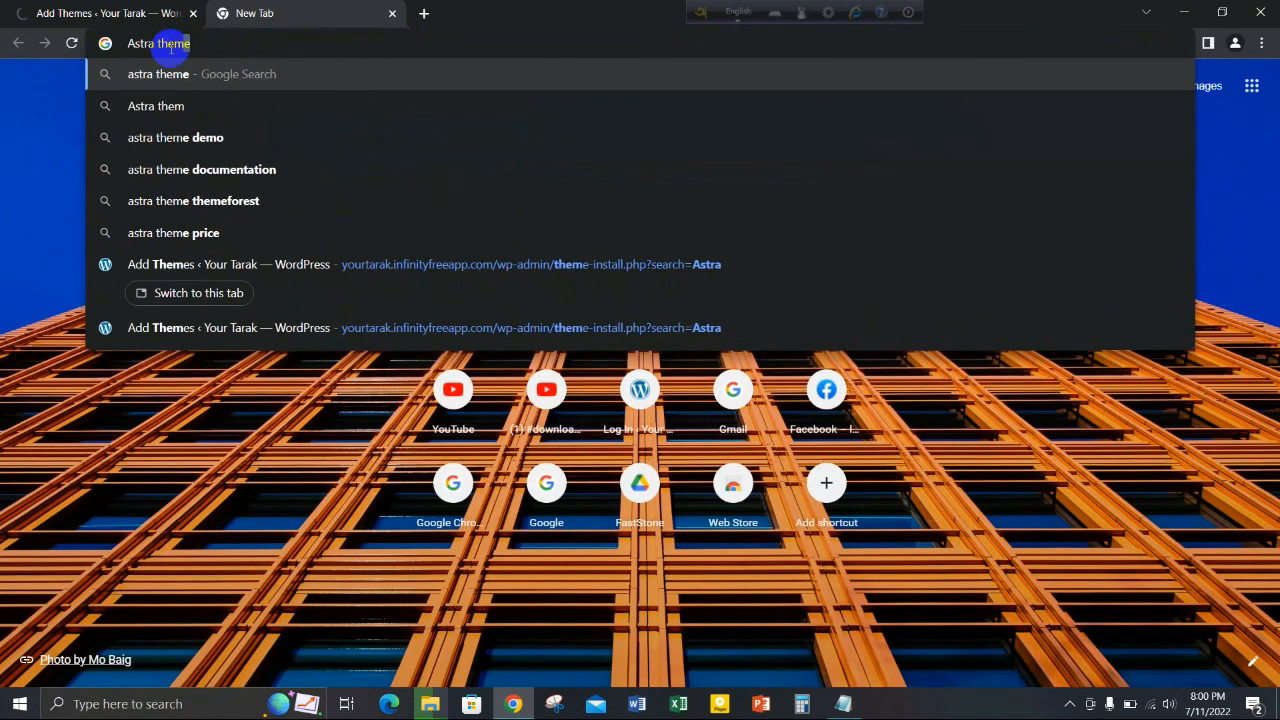
pyautogui.write('e')
pyautogui.press('Return')
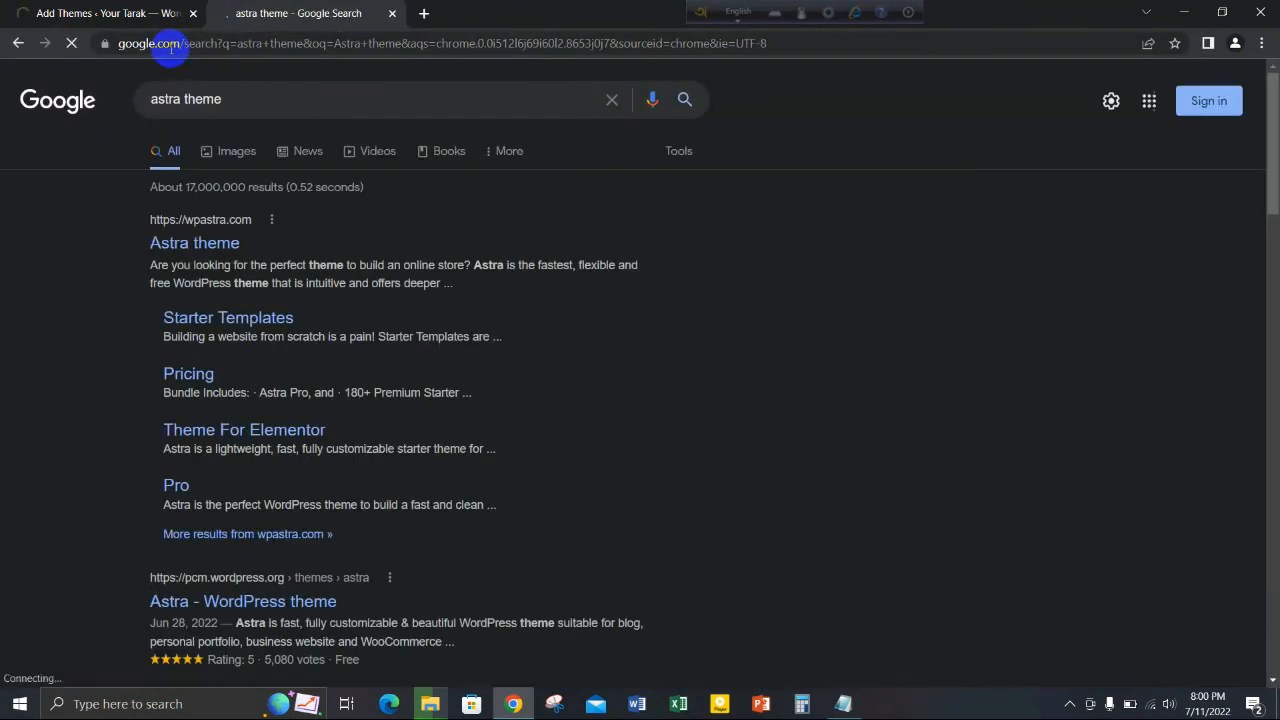
# - Open the WordPress.org result for the Astra theme and download theme version 3.8.5
pyautogui.scroll(-3, 259, 356)
pyautogui.click(259, 356)
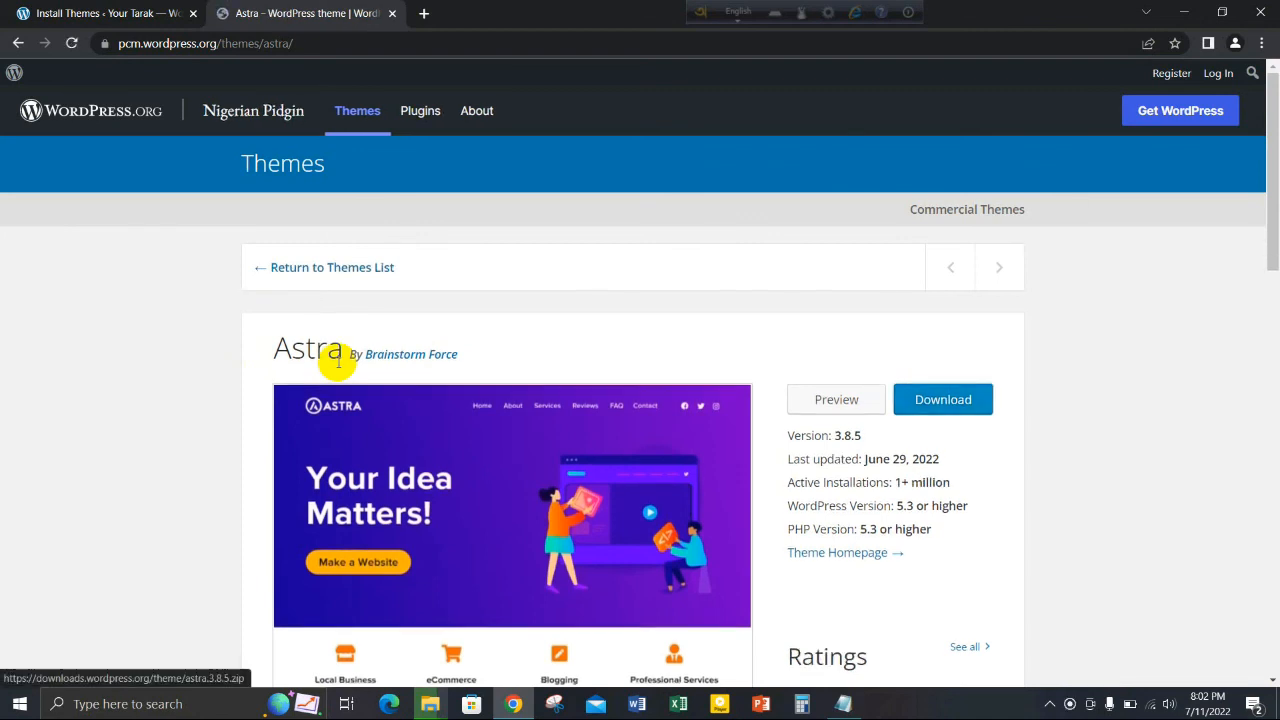
pyautogui.click(935, 405)
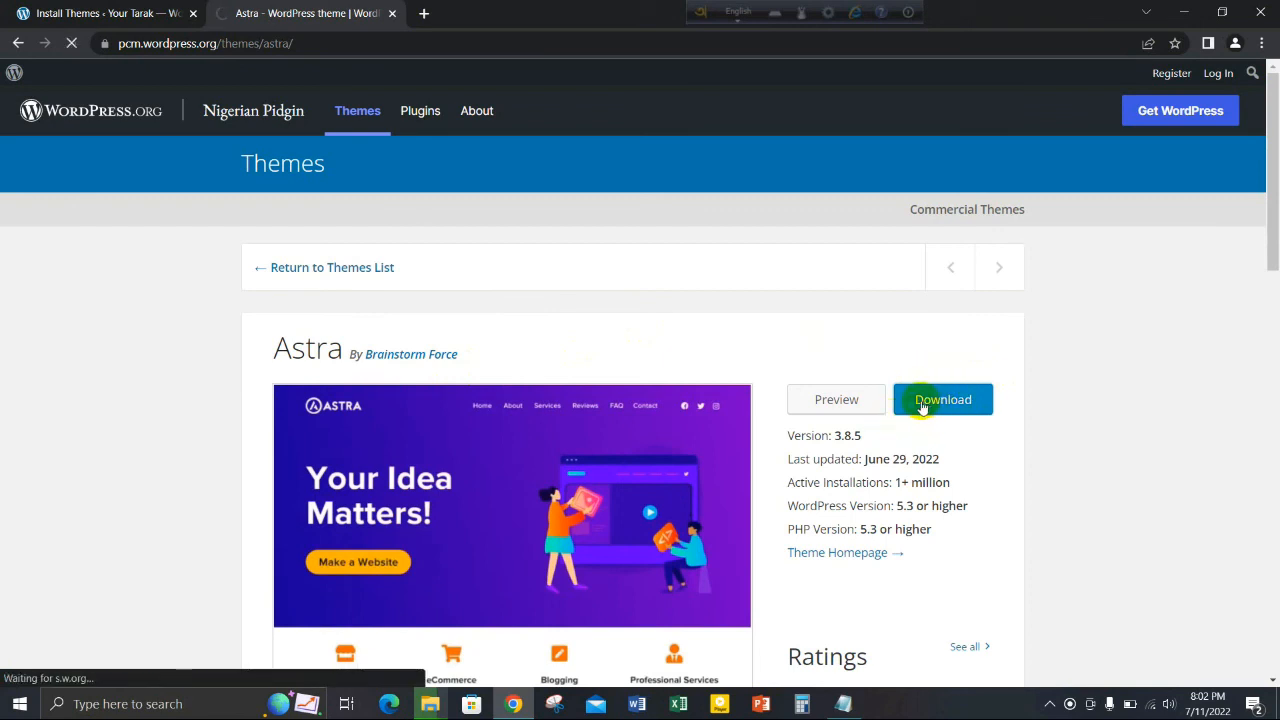